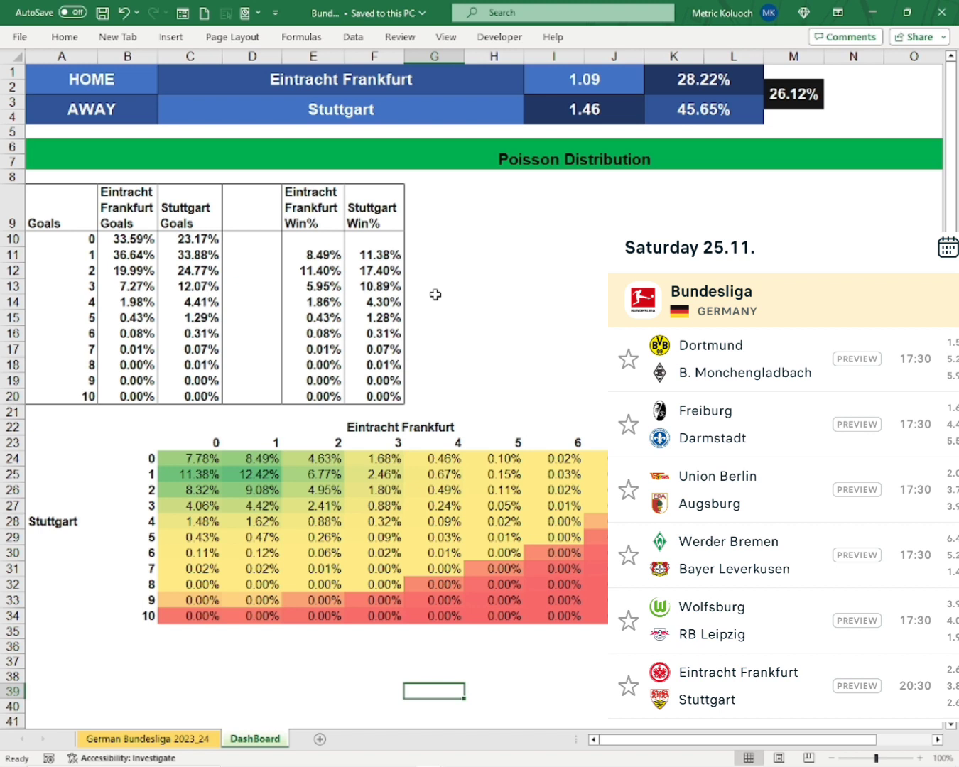
Step: Set the dashboard's home team to Borussia Dortmund and the away team to M'gladbach
{"action": "left_click", "coordinate": [425, 87]}
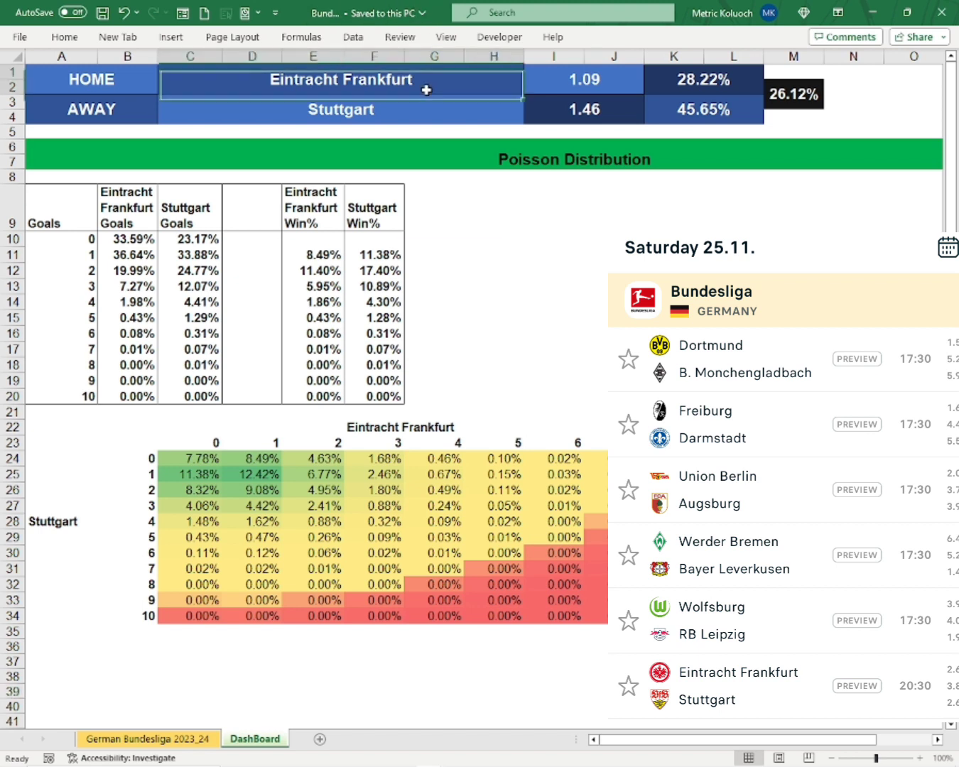
{"action": "left_click", "coordinate": [531, 72]}
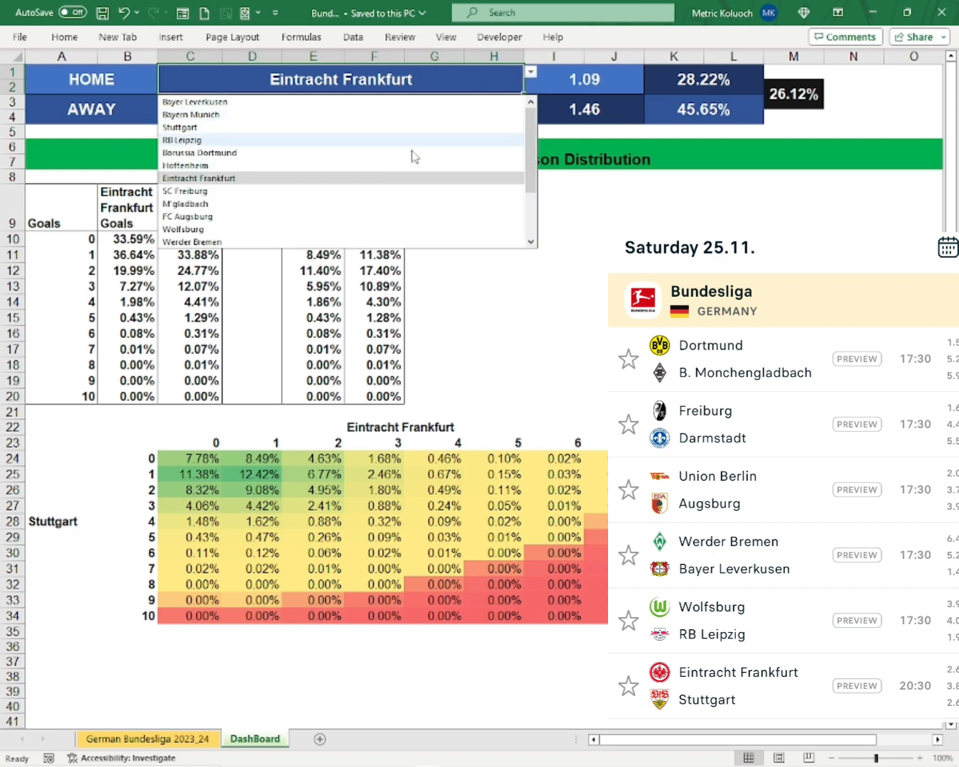
{"action": "left_click", "coordinate": [199, 153]}
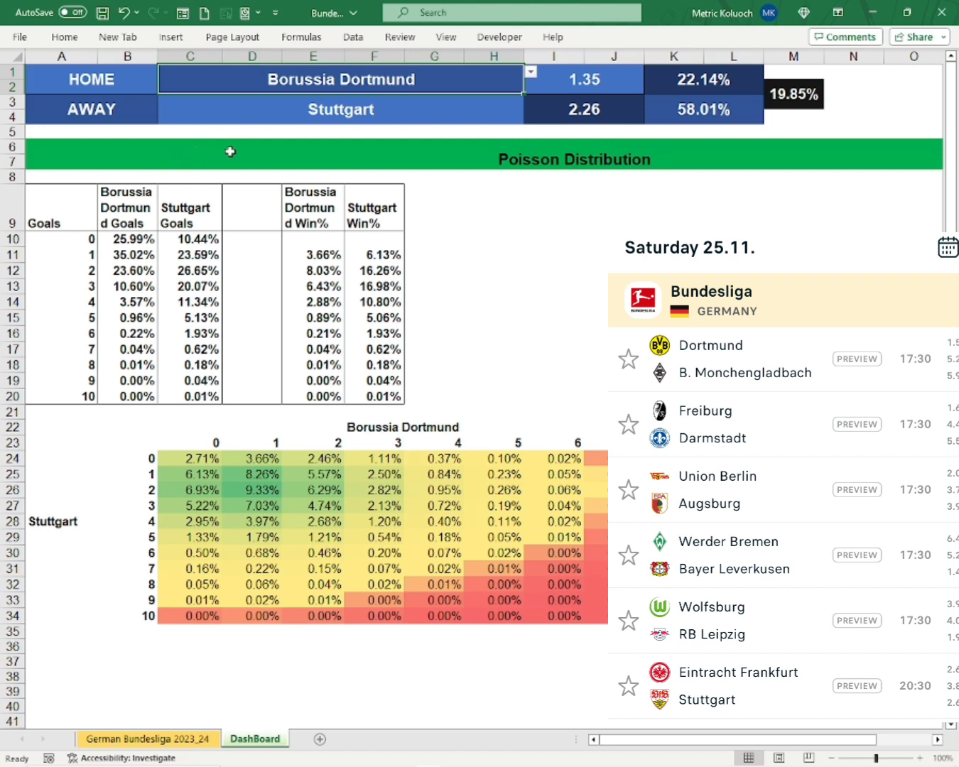
{"action": "left_click", "coordinate": [290, 118]}
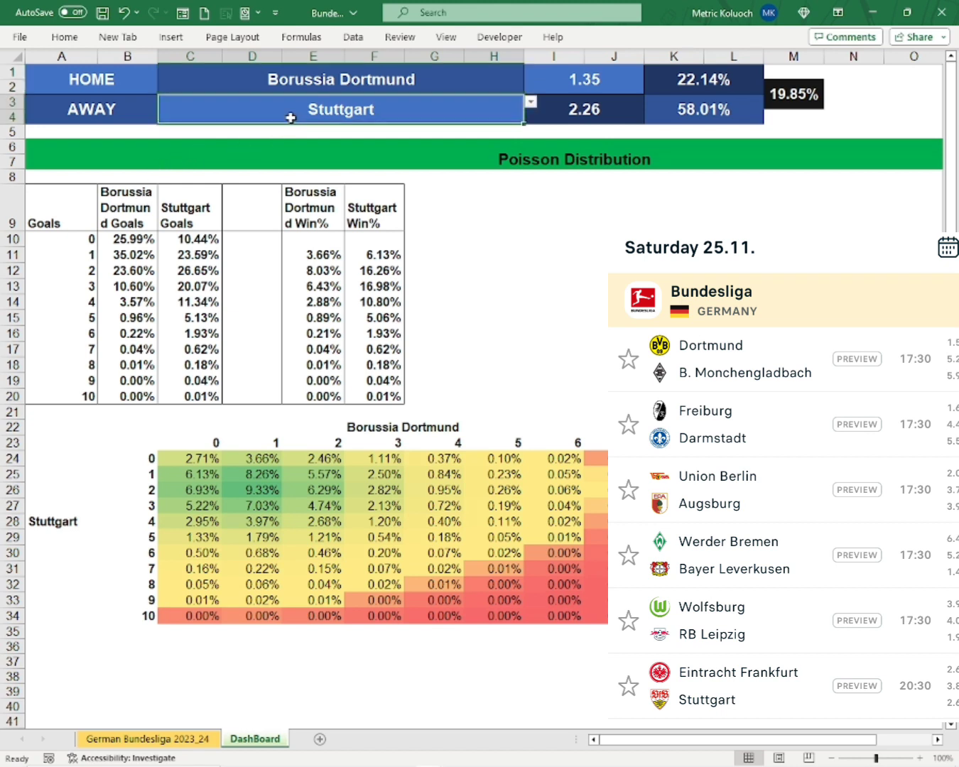
{"action": "left_click", "coordinate": [530, 102]}
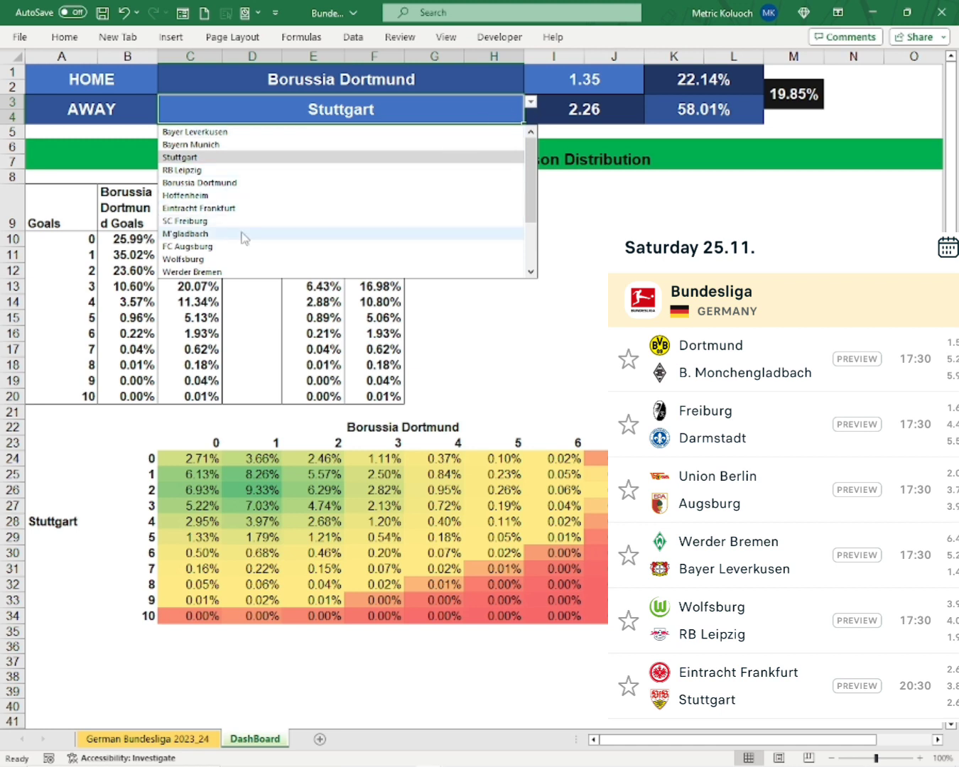
{"action": "scroll", "coordinate": [248, 264], "scroll_direction": "down", "scroll_amount": 1}
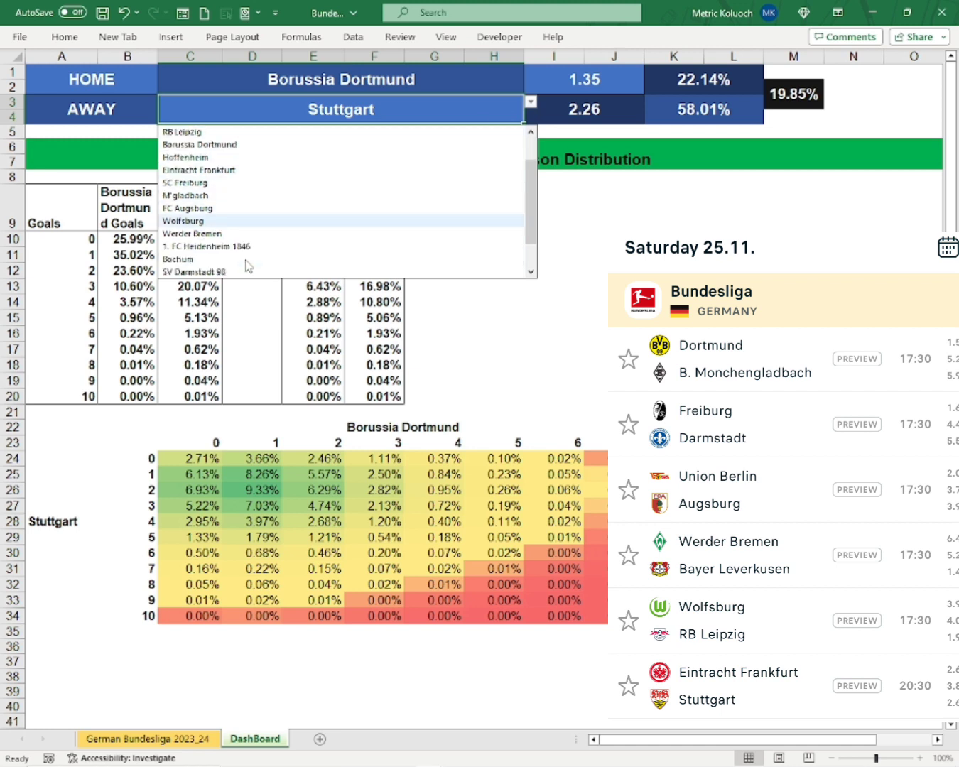
{"action": "scroll", "coordinate": [306, 246], "scroll_direction": "down", "scroll_amount": 1}
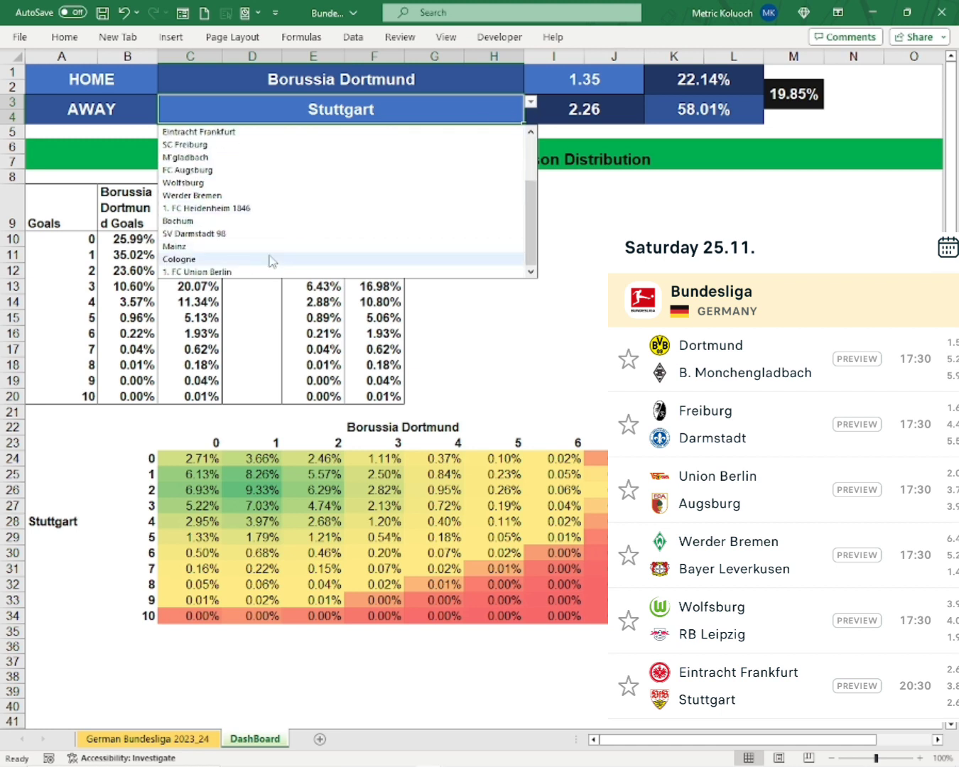
{"action": "left_click", "coordinate": [191, 157]}
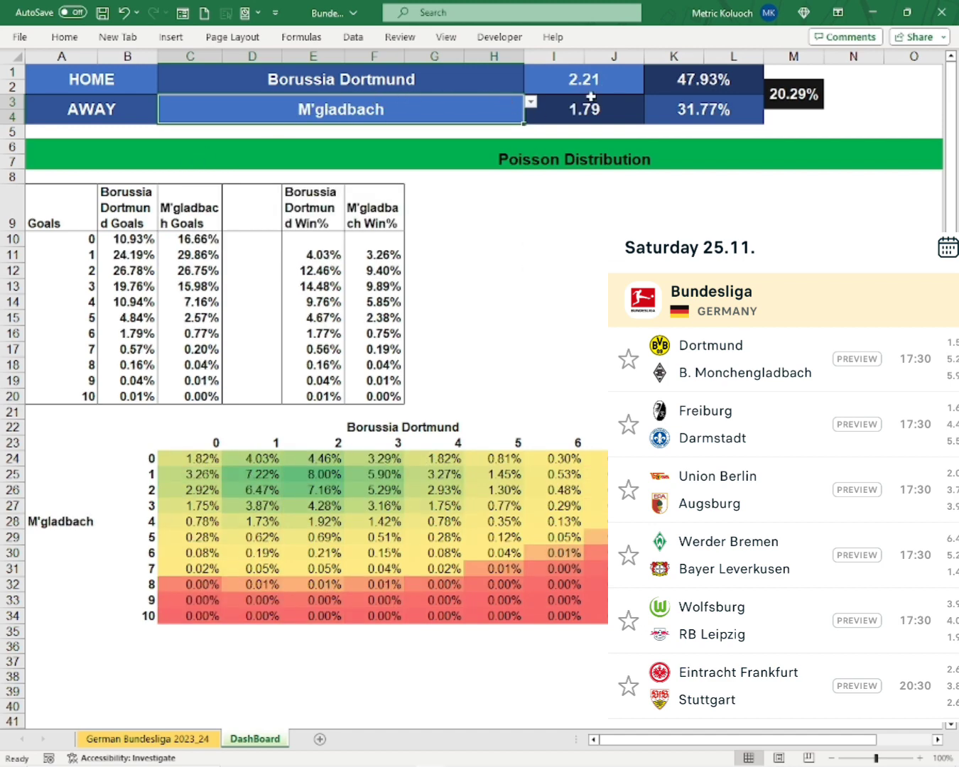
Step: Examine the expected goals, win and draw probabilities, and likeliest scorelines for Borussia Dortmund against M'gladbach
{"action": "left_click", "coordinate": [678, 77]}
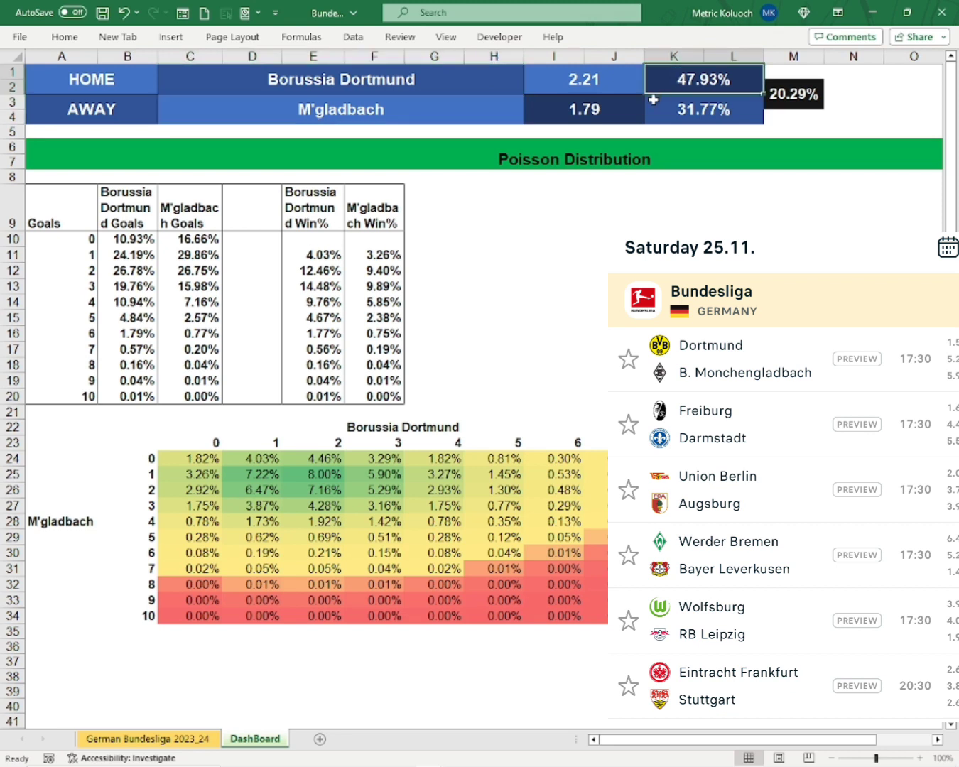
{"action": "left_click", "coordinate": [575, 80]}
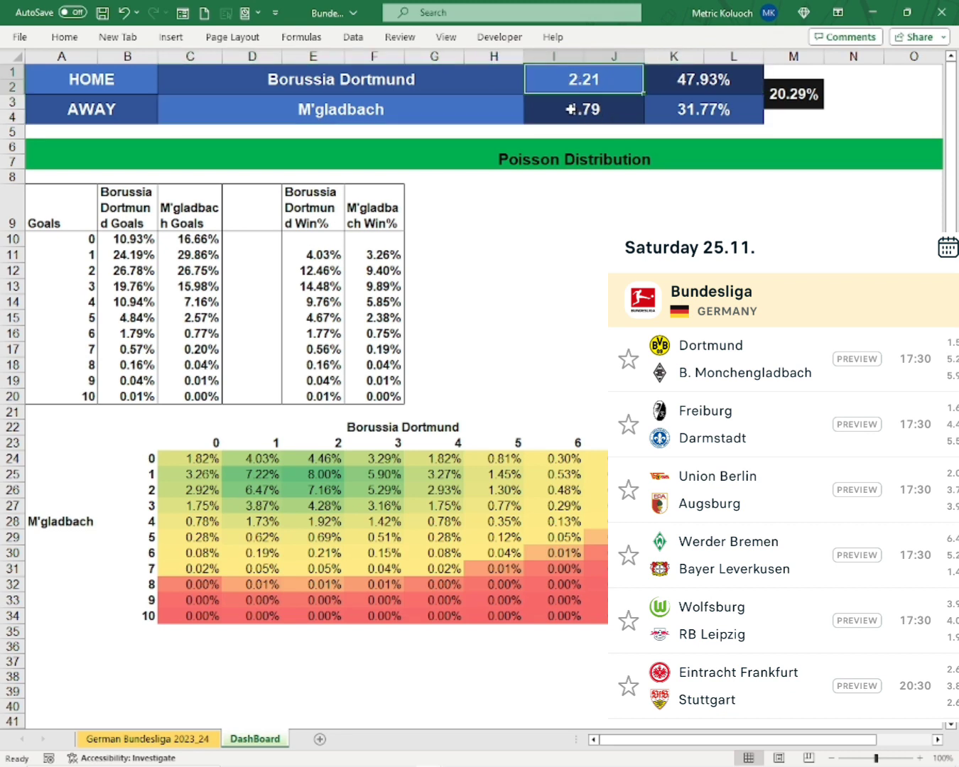
{"action": "left_click", "coordinate": [570, 109]}
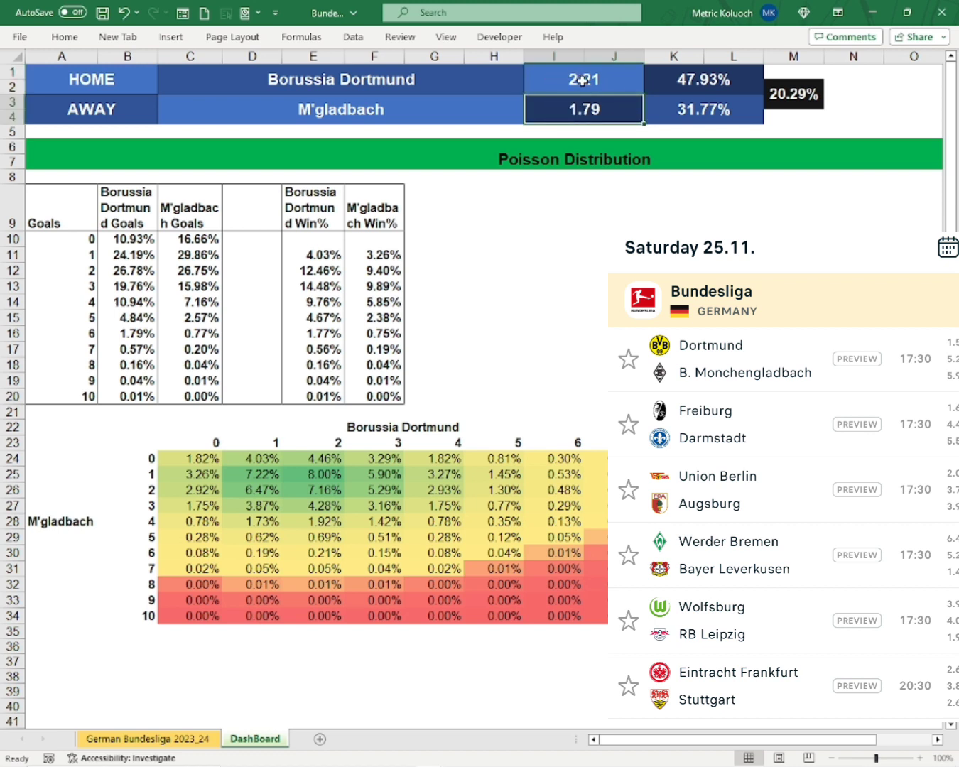
{"action": "left_click", "coordinate": [583, 81]}
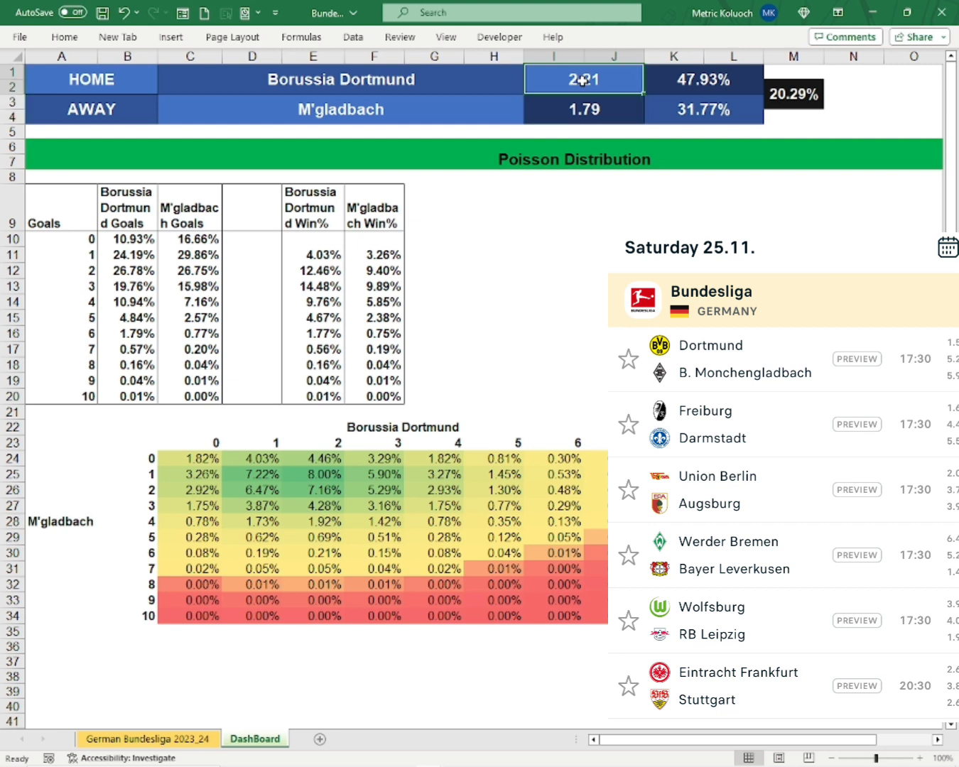
{"action": "left_click", "coordinate": [696, 83]}
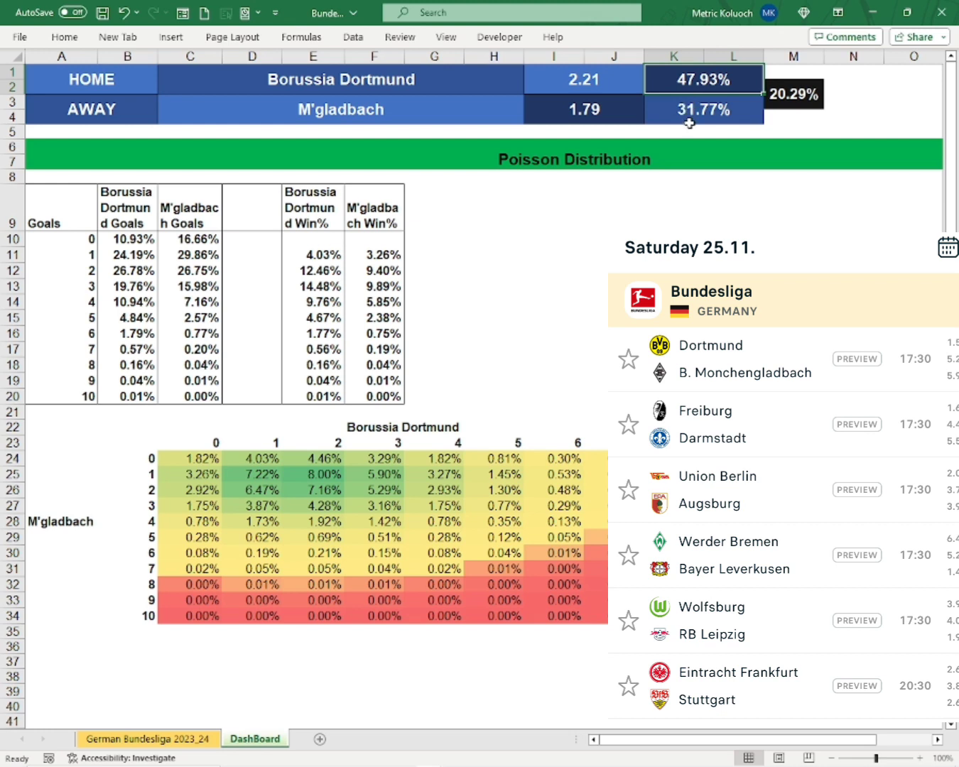
{"action": "left_click", "coordinate": [686, 116]}
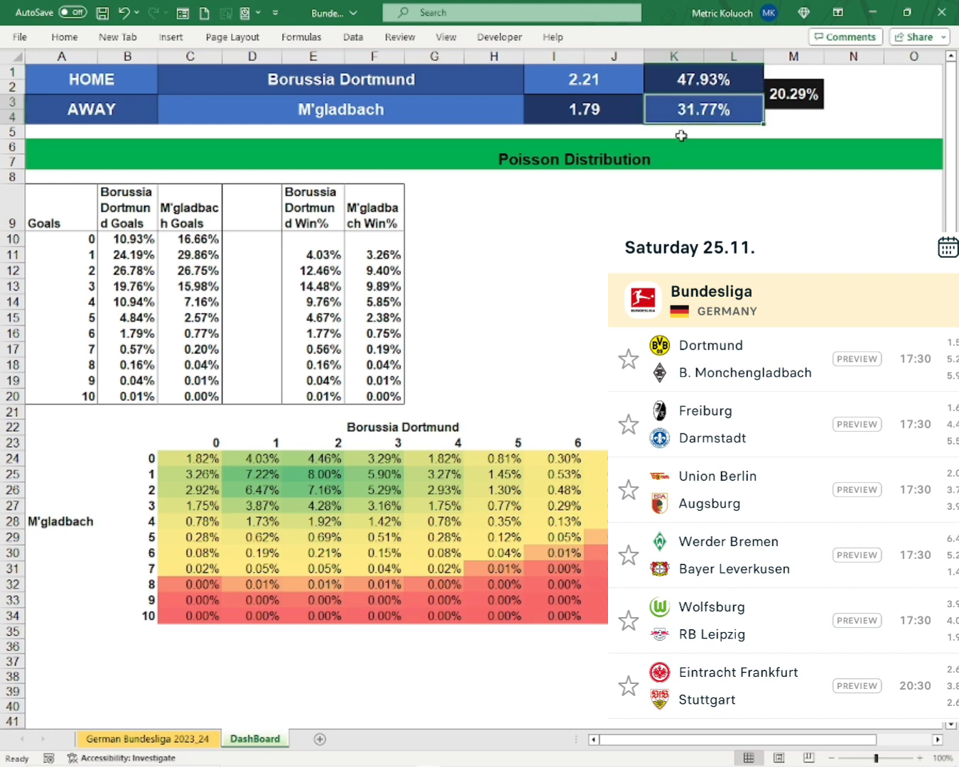
{"action": "left_click", "coordinate": [779, 97]}
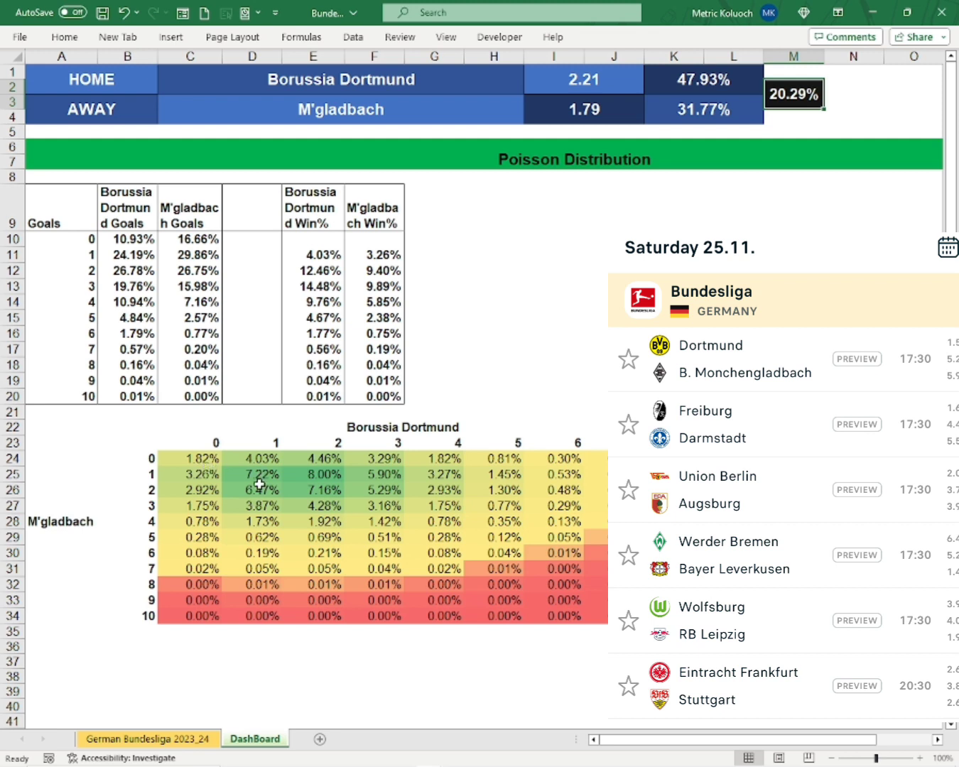
{"action": "left_click", "coordinate": [311, 476]}
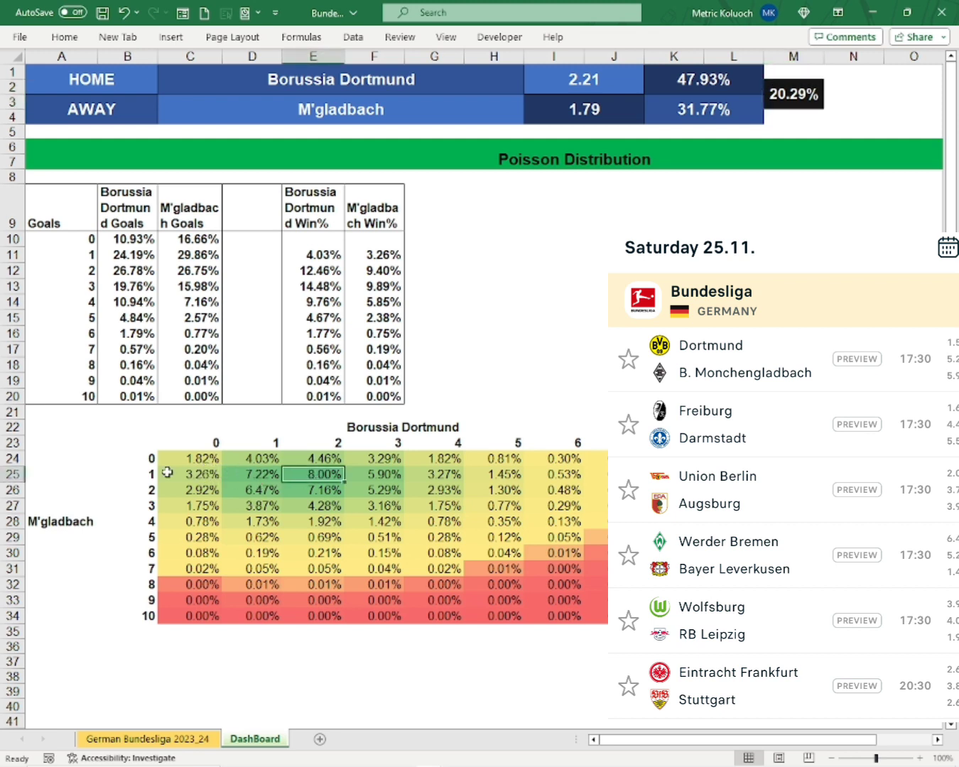
{"action": "left_click", "coordinate": [317, 491]}
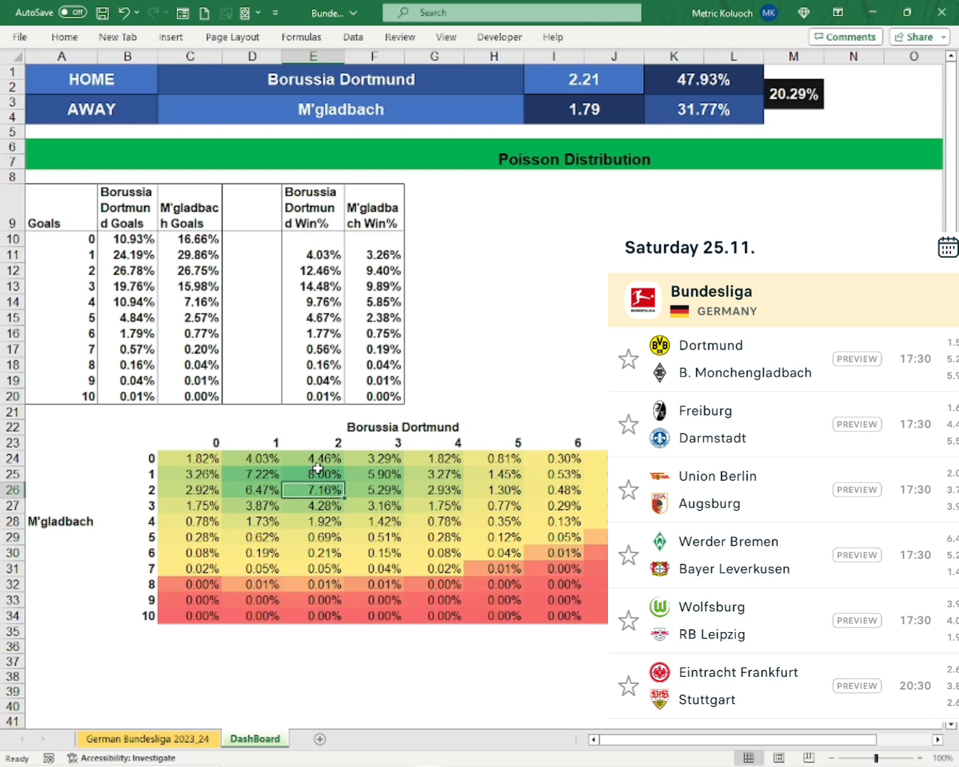
Step: Change the fixture on the dashboard to SC Freiburg at home against SV Darmstadt 98 away
{"action": "left_click", "coordinate": [429, 78]}
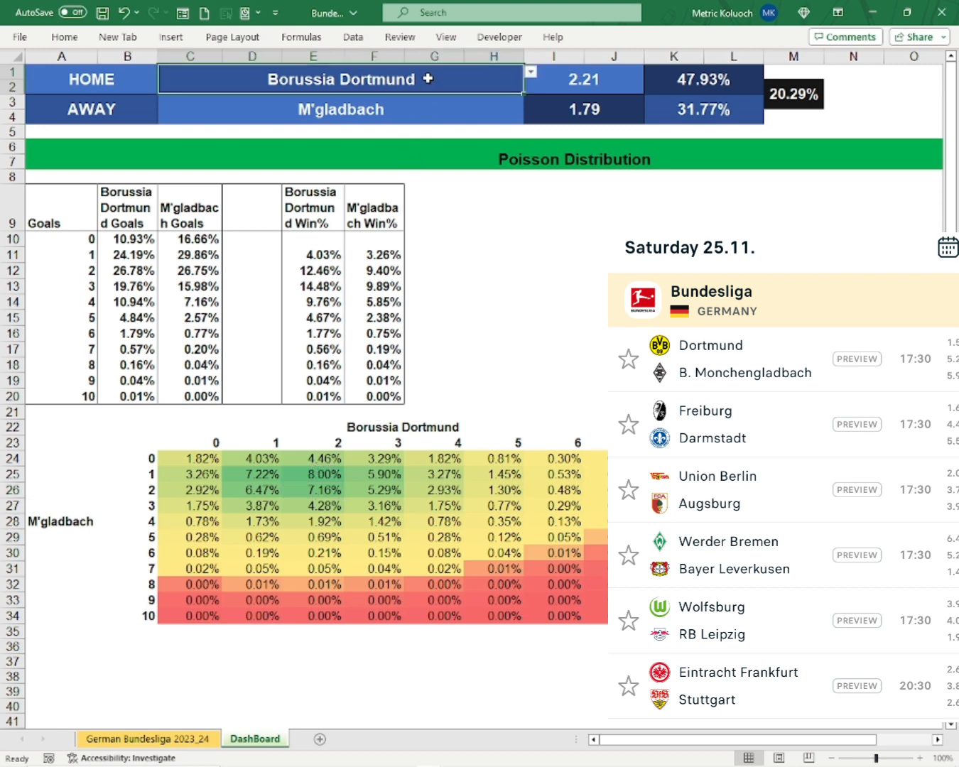
{"action": "left_click", "coordinate": [530, 72]}
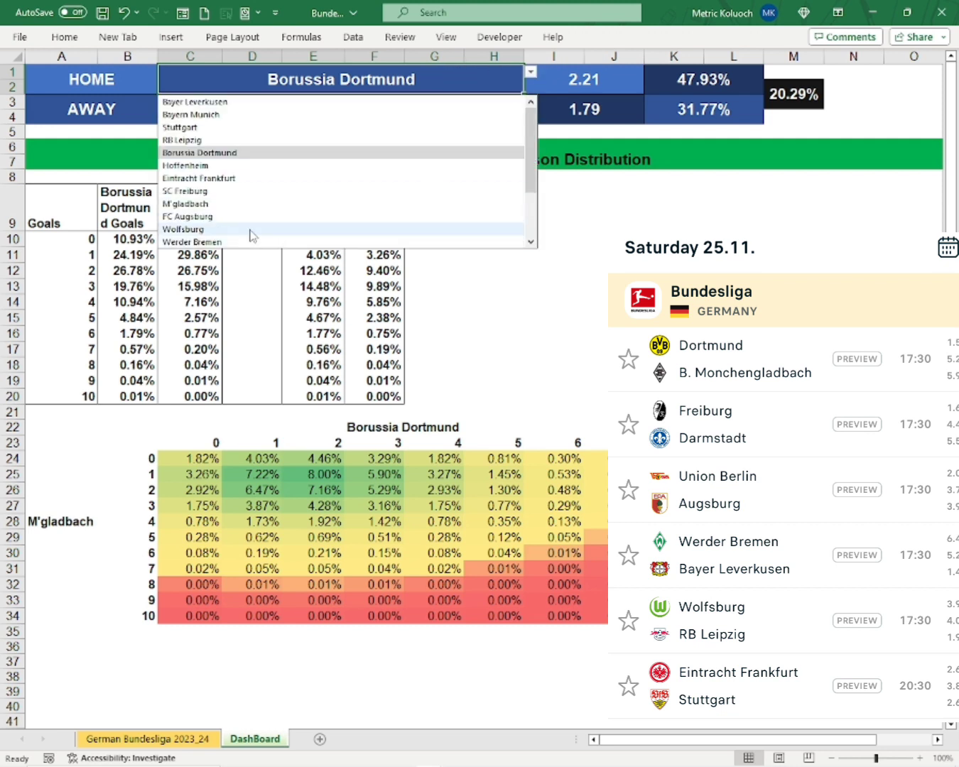
{"action": "left_click", "coordinate": [185, 192]}
{"action": "left_click", "coordinate": [297, 120]}
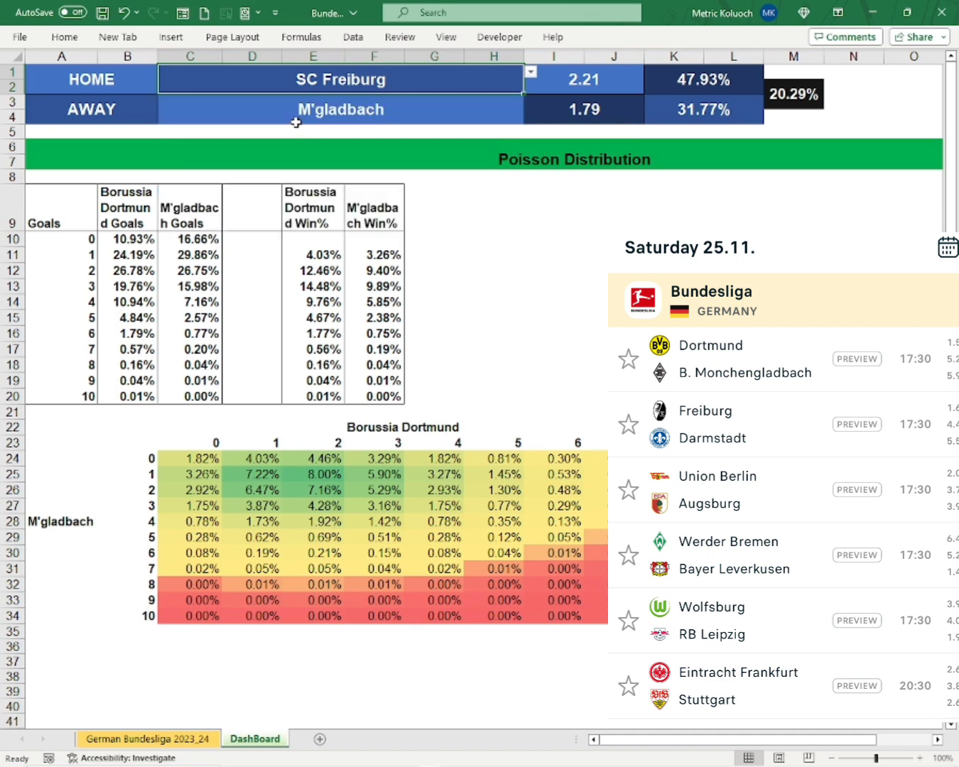
{"action": "left_click", "coordinate": [530, 102]}
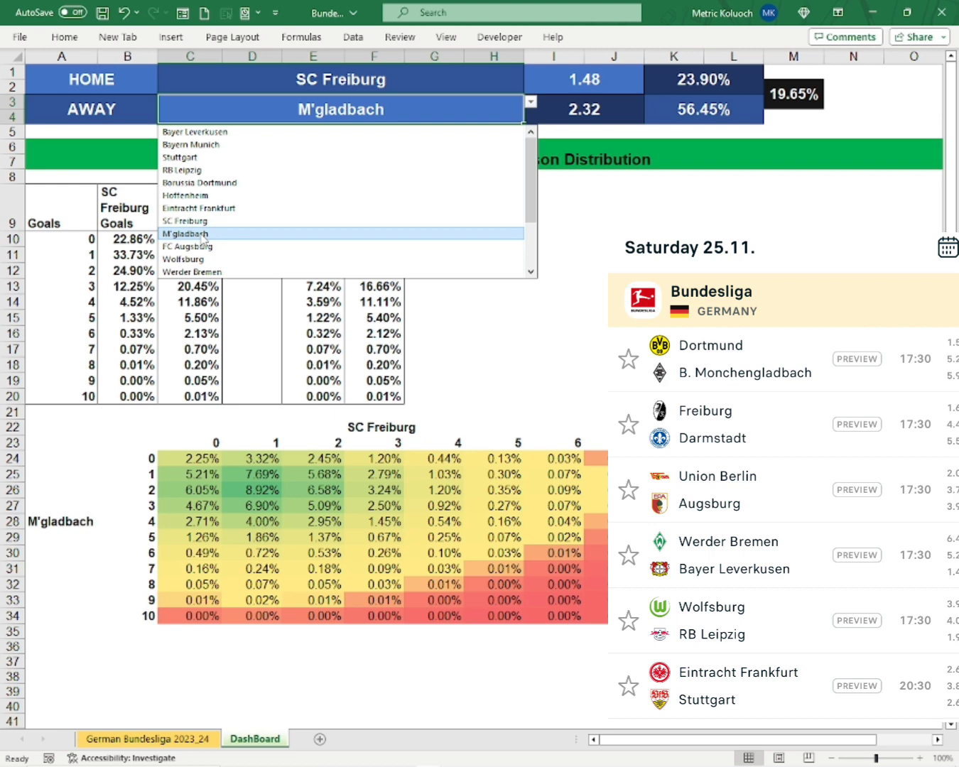
{"action": "scroll", "coordinate": [204, 242], "scroll_direction": "down", "scroll_amount": 2}
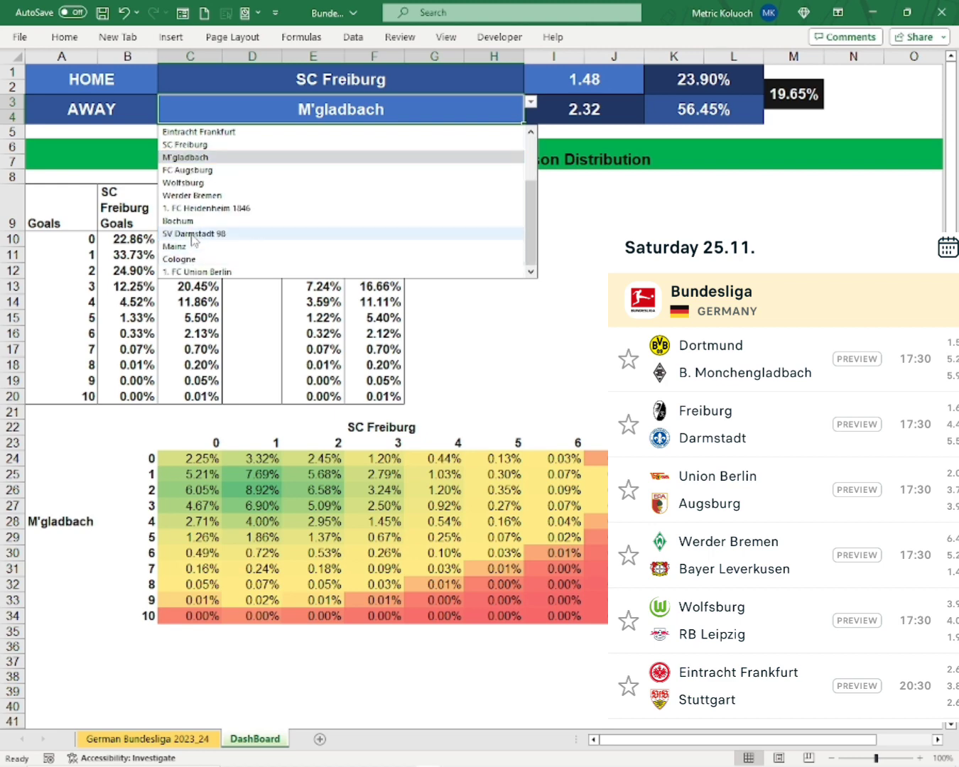
{"action": "left_click", "coordinate": [193, 235]}
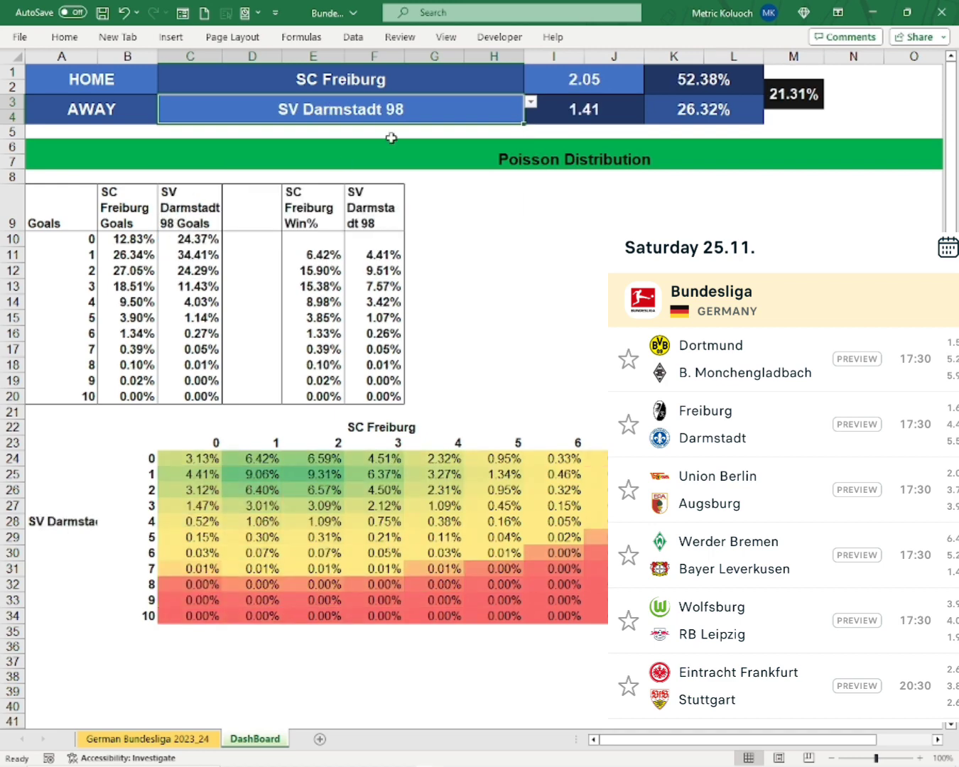
Step: Examine both teams' expected goals, win probabilities and likeliest scorelines for SC Freiburg against SV Darmstadt 98
{"action": "left_click", "coordinate": [600, 81]}
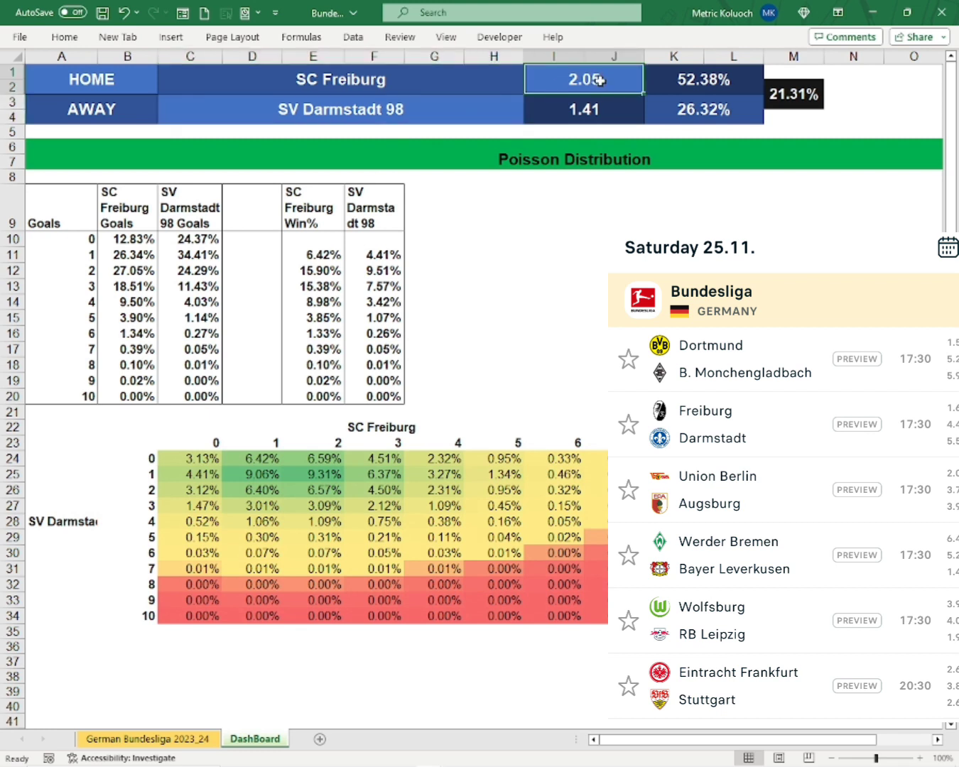
{"action": "left_click", "coordinate": [579, 110]}
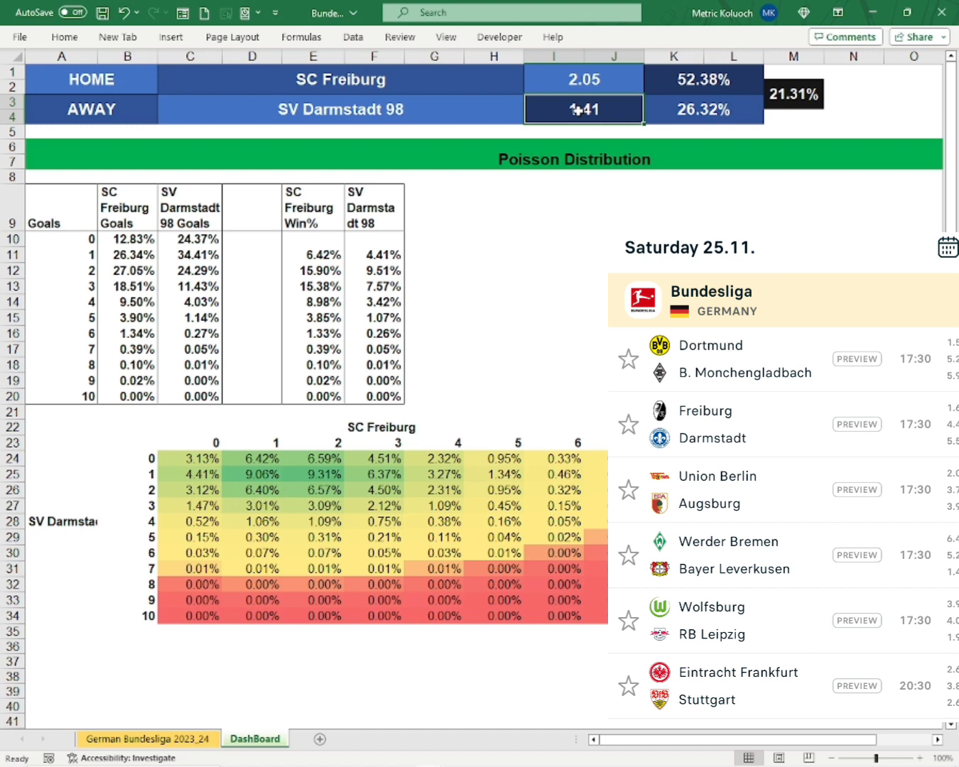
{"action": "left_click", "coordinate": [714, 81]}
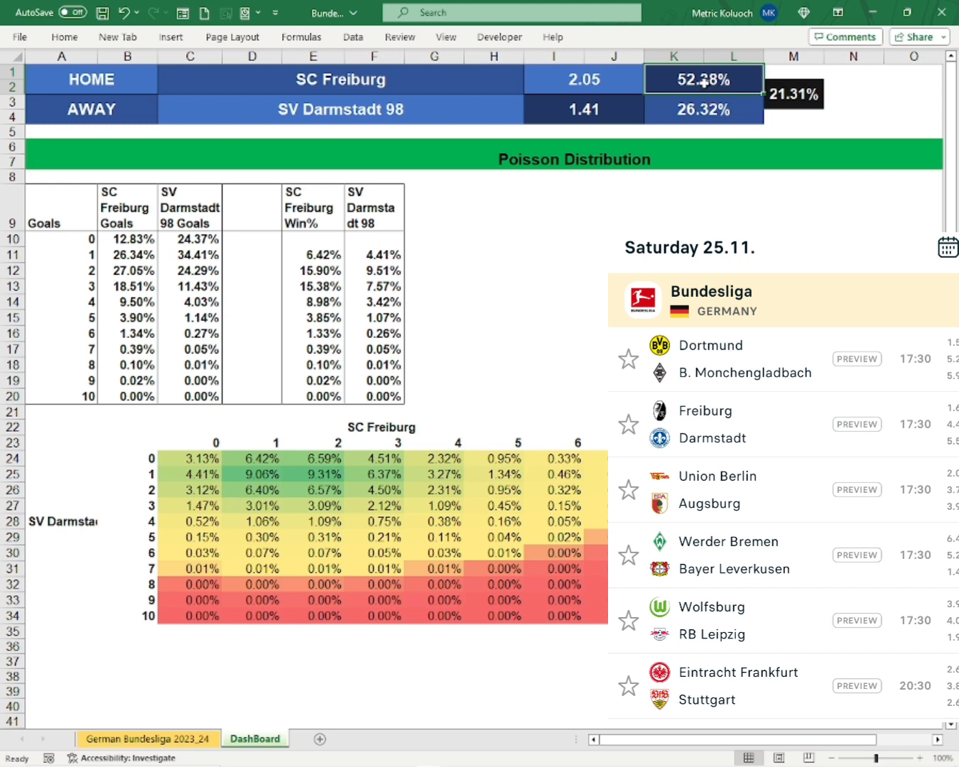
{"action": "left_click", "coordinate": [686, 112]}
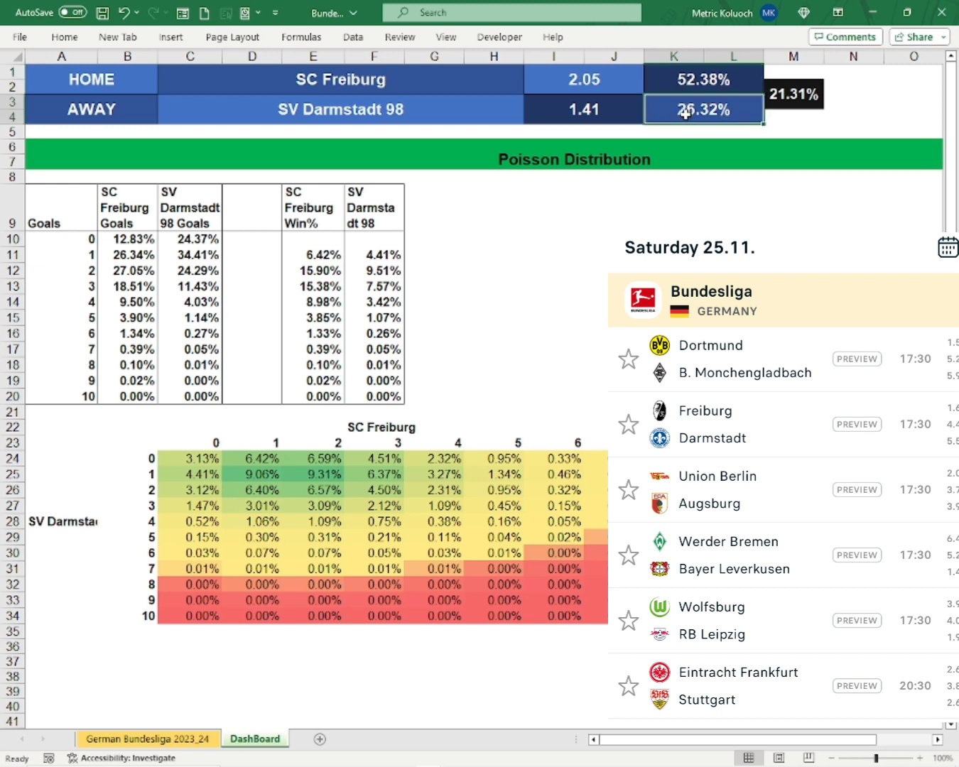
{"action": "left_click", "coordinate": [323, 474]}
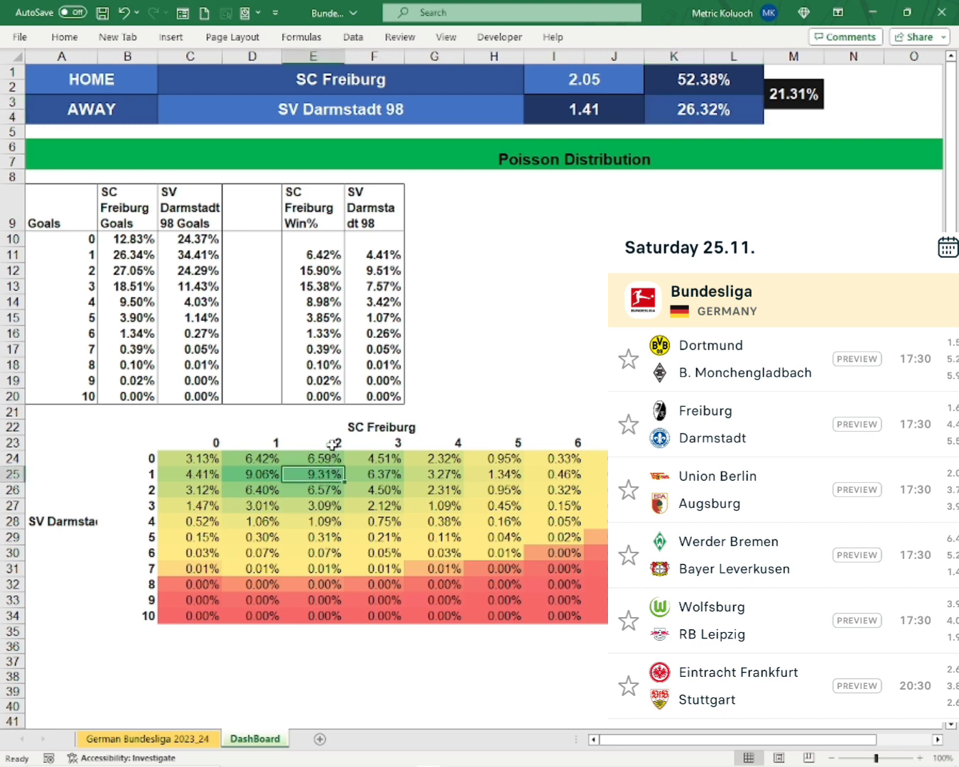
{"action": "left_click", "coordinate": [332, 445]}
{"action": "left_click", "coordinate": [321, 473]}
{"action": "left_click", "coordinate": [254, 474]}
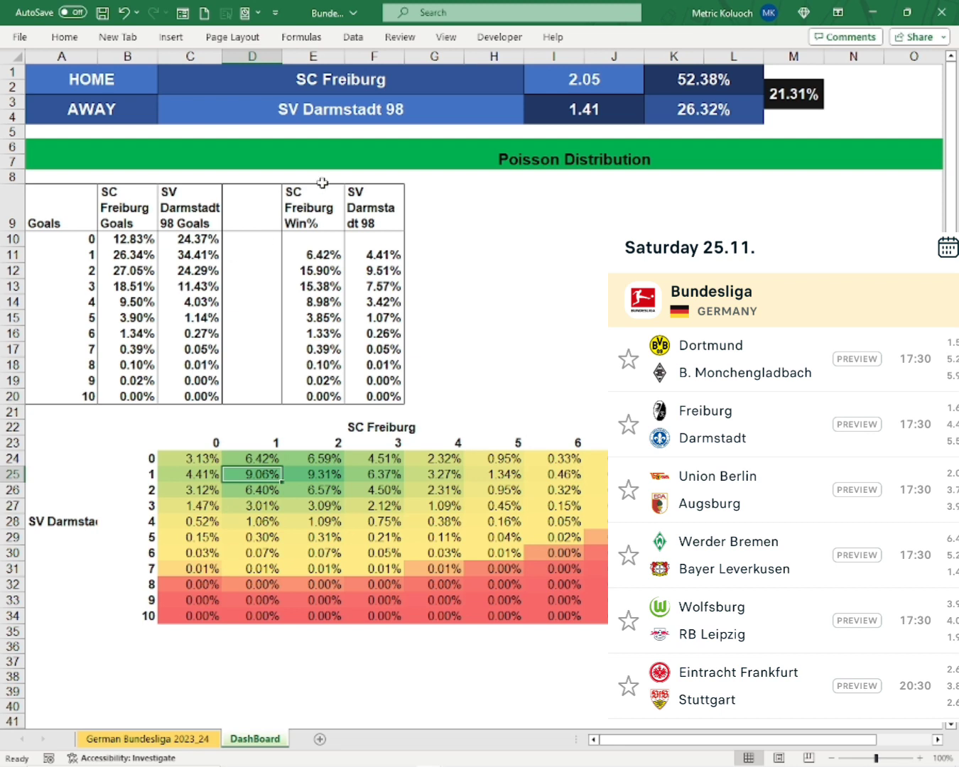
Step: Change the dashboard fixture to 1. FC Union Berlin at home against FC Augsburg away
{"action": "left_click", "coordinate": [439, 76]}
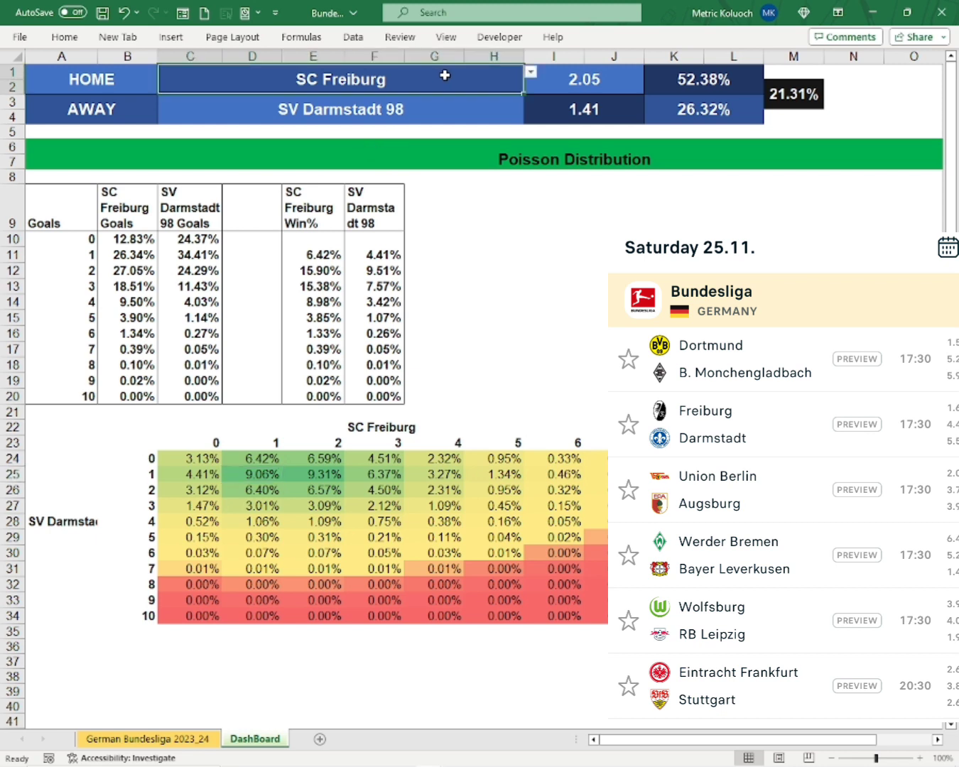
{"action": "left_click", "coordinate": [530, 73]}
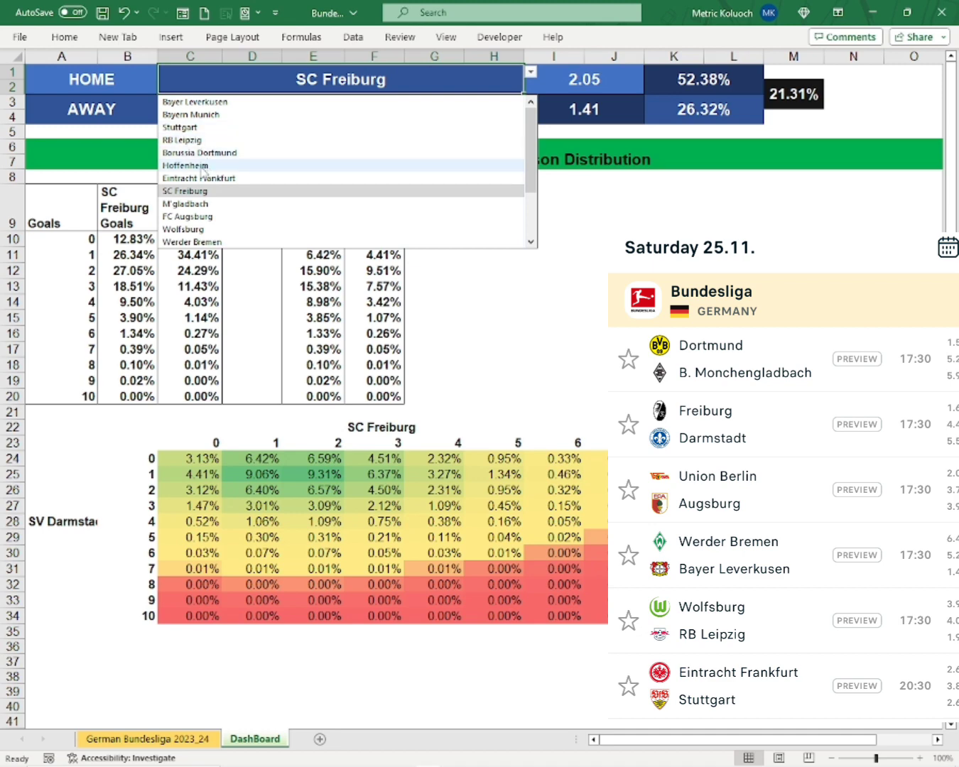
{"action": "scroll", "coordinate": [205, 174], "scroll_direction": "down", "scroll_amount": 2}
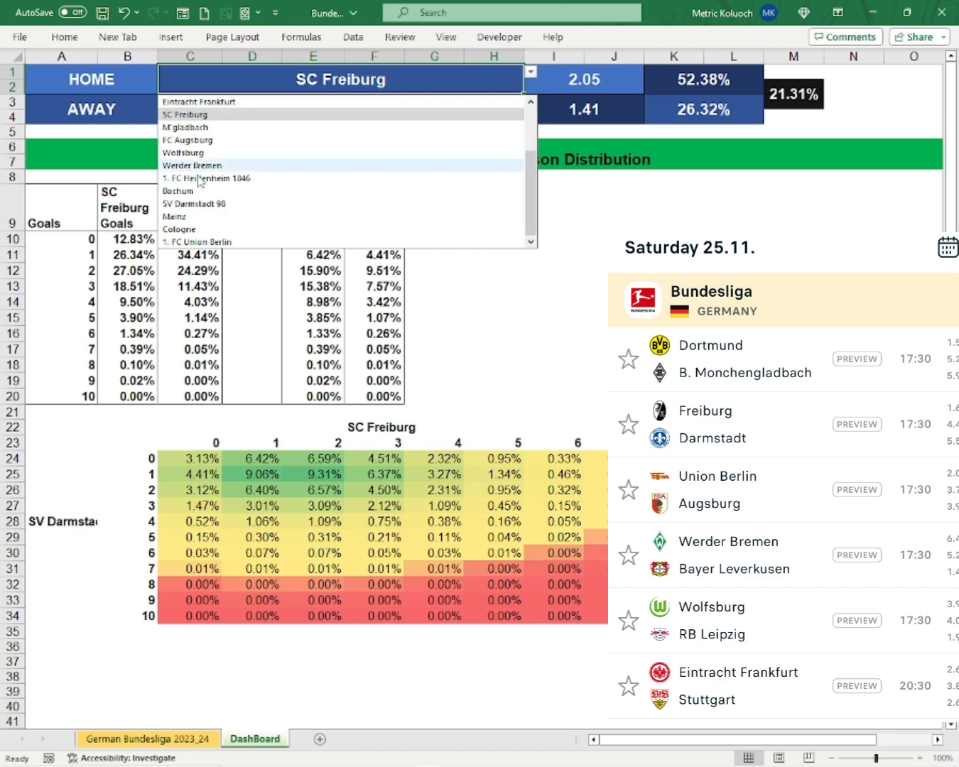
{"action": "left_click", "coordinate": [198, 241]}
{"action": "left_click", "coordinate": [334, 105]}
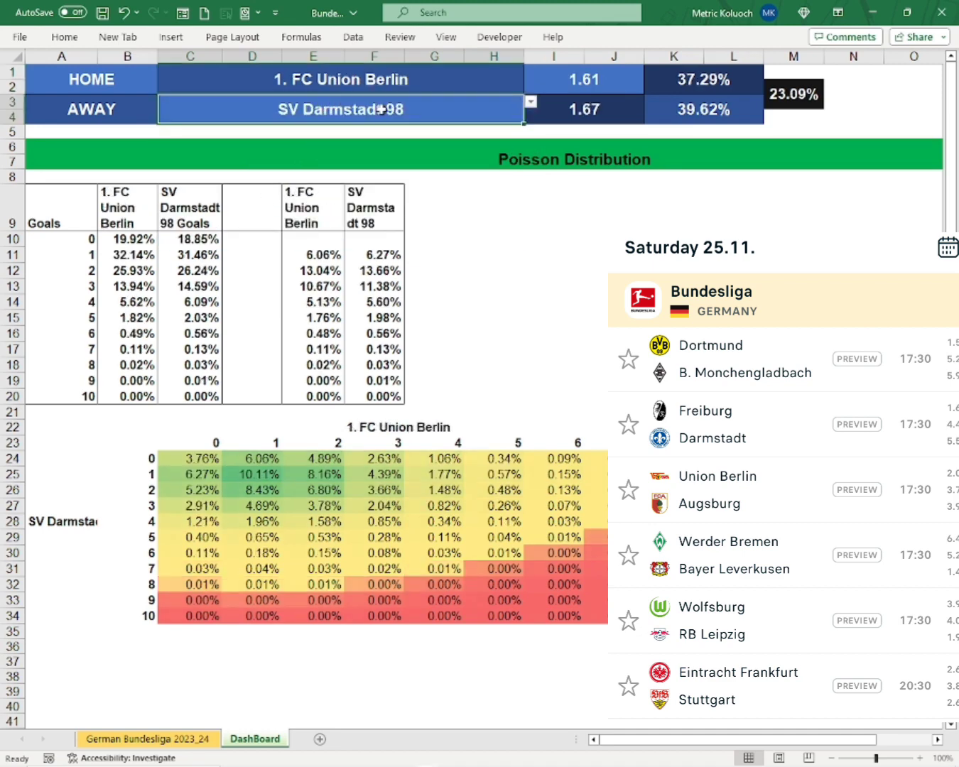
{"action": "left_click", "coordinate": [530, 102]}
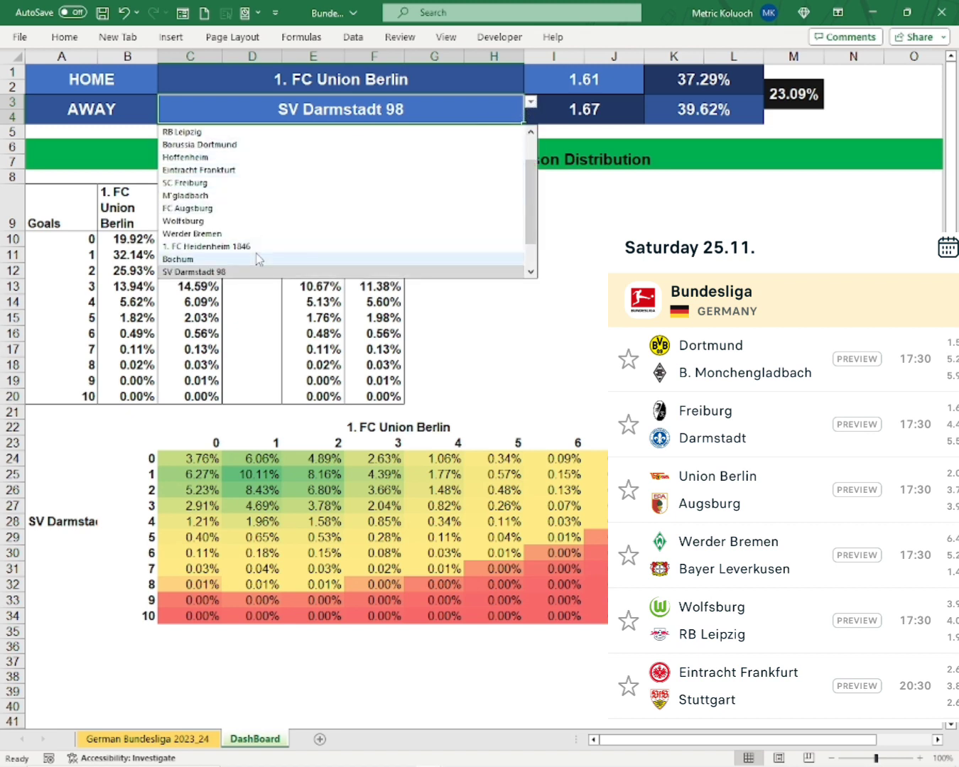
{"action": "scroll", "coordinate": [220, 253], "scroll_direction": "down", "scroll_amount": 1}
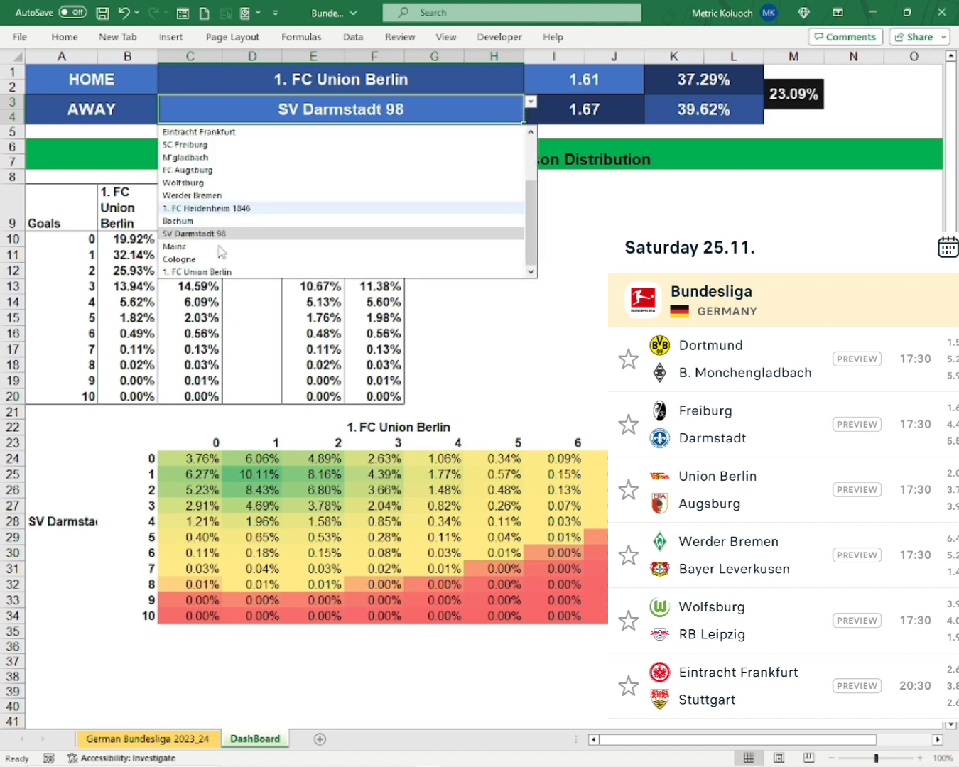
{"action": "scroll", "coordinate": [220, 253], "scroll_direction": "up", "scroll_amount": 2}
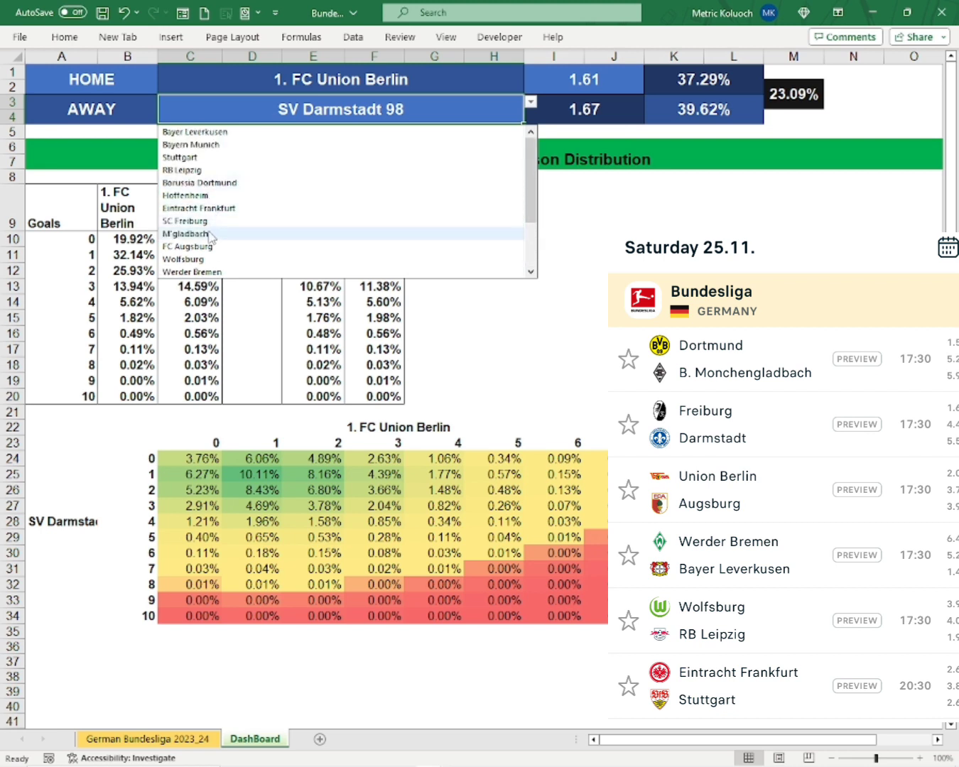
{"action": "left_click", "coordinate": [210, 248]}
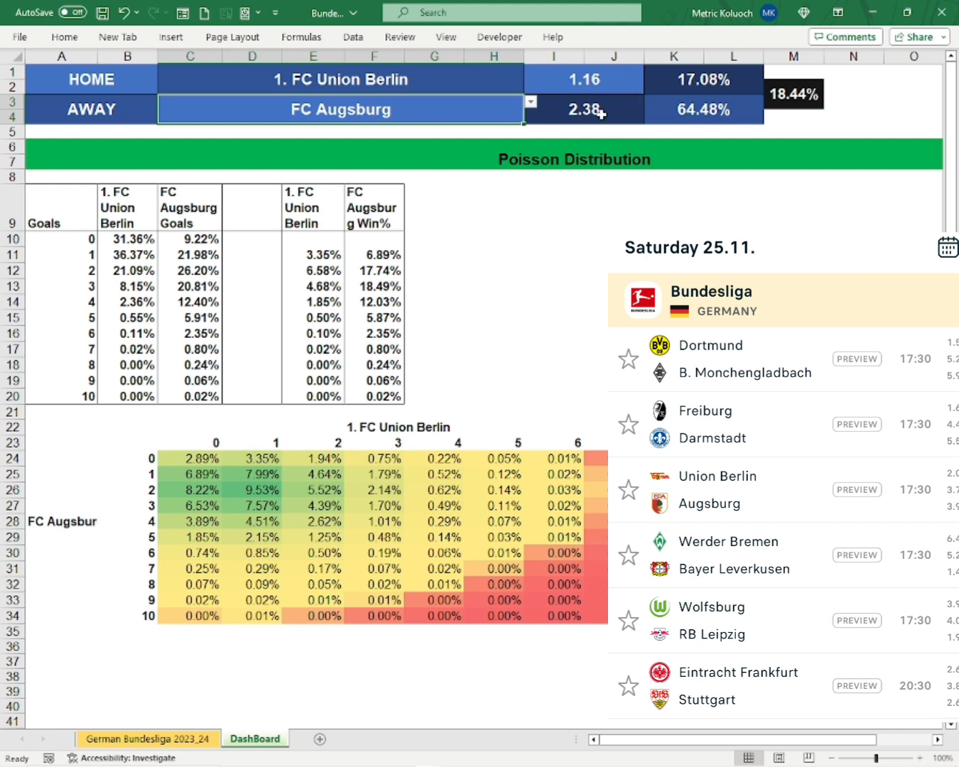
Step: Examine the win probabilities, likeliest scorelines and one- and two-goal probabilities for 1. FC Union Berlin against FC Augsburg
{"action": "left_click", "coordinate": [693, 115]}
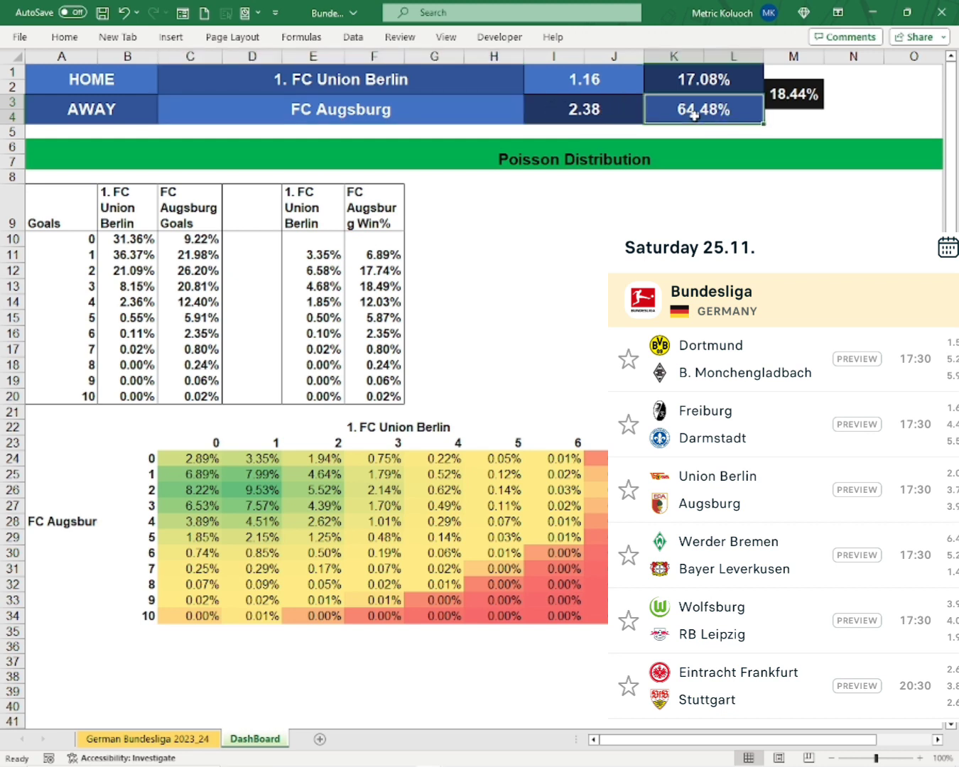
{"action": "left_click", "coordinate": [701, 80]}
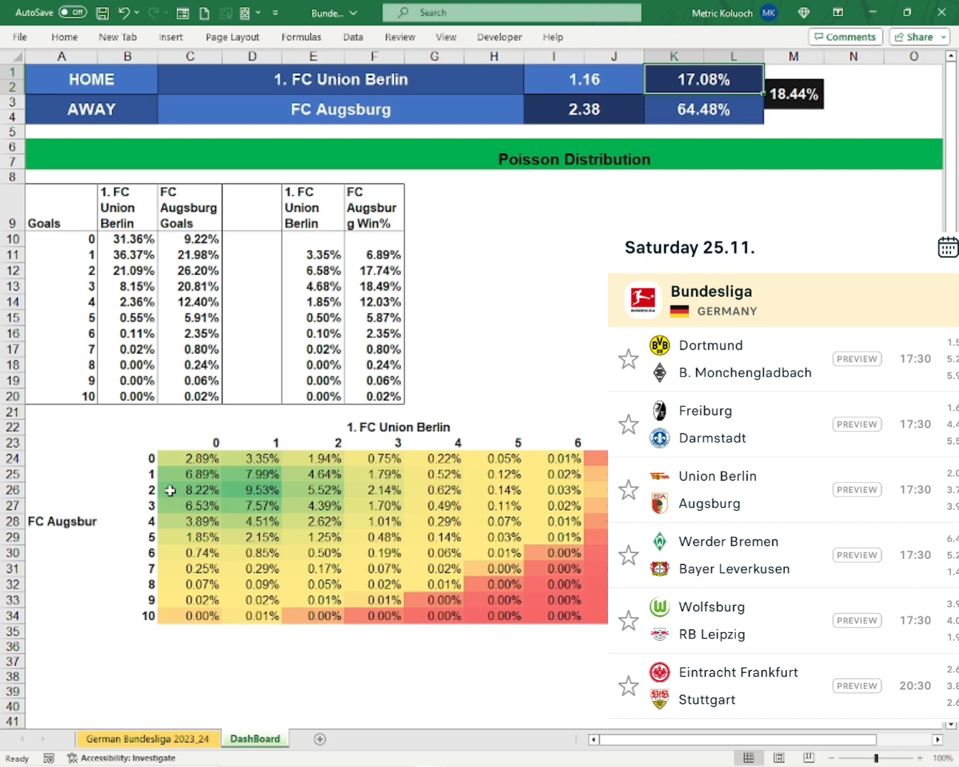
{"action": "left_click", "coordinate": [271, 495]}
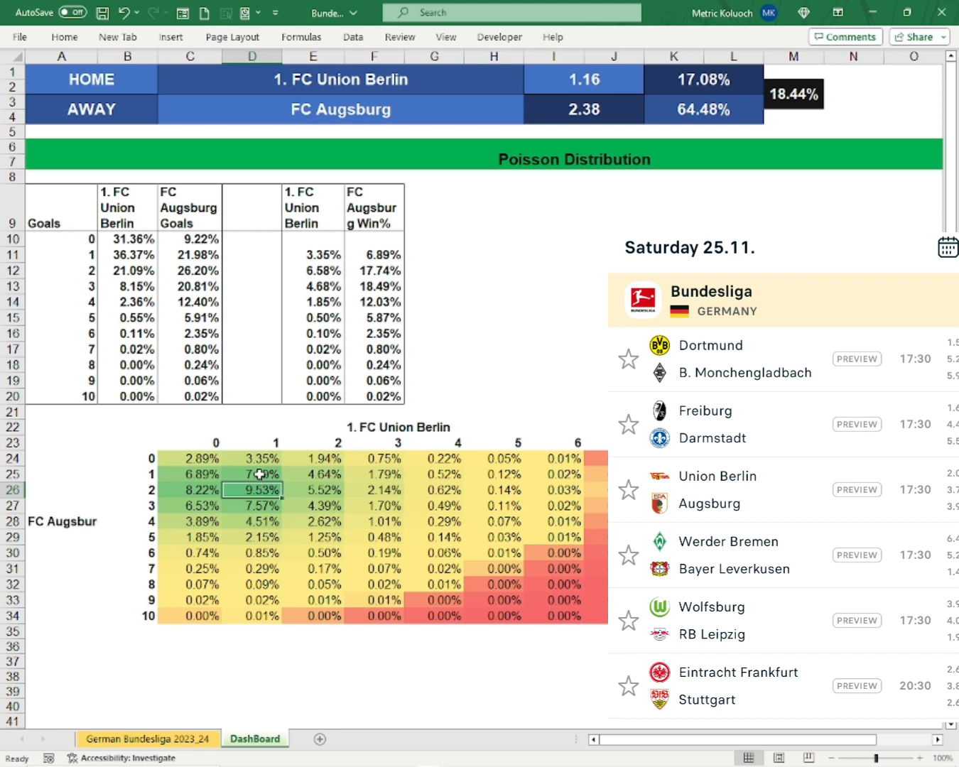
{"action": "left_click", "coordinate": [259, 473]}
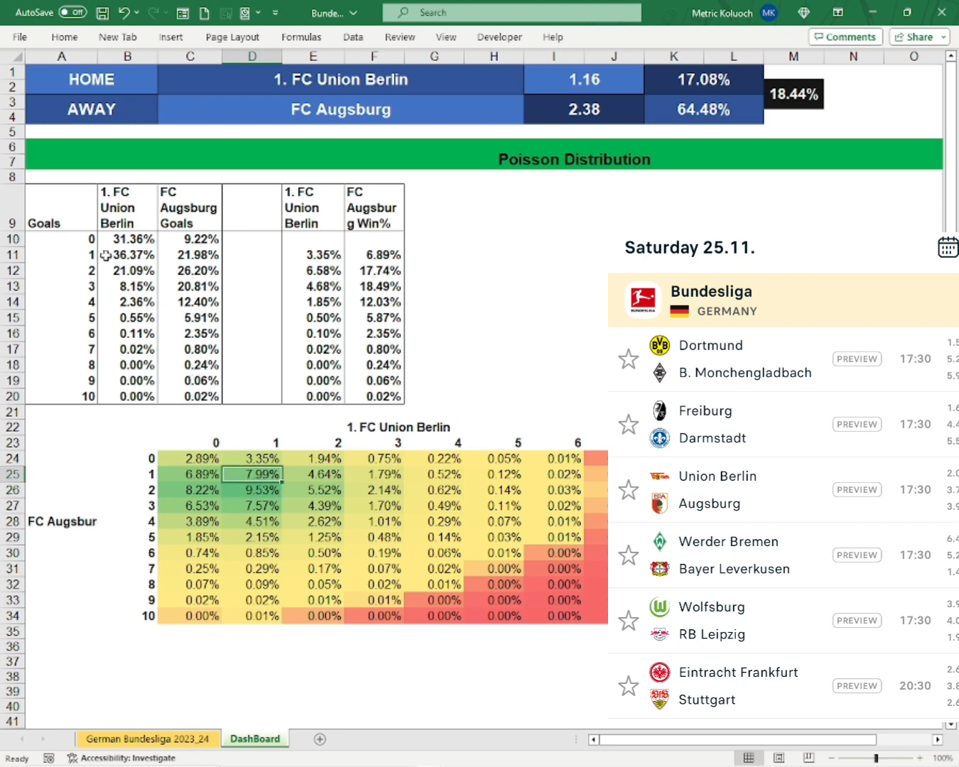
{"action": "left_click", "coordinate": [127, 254]}
{"action": "left_click", "coordinate": [188, 255]}
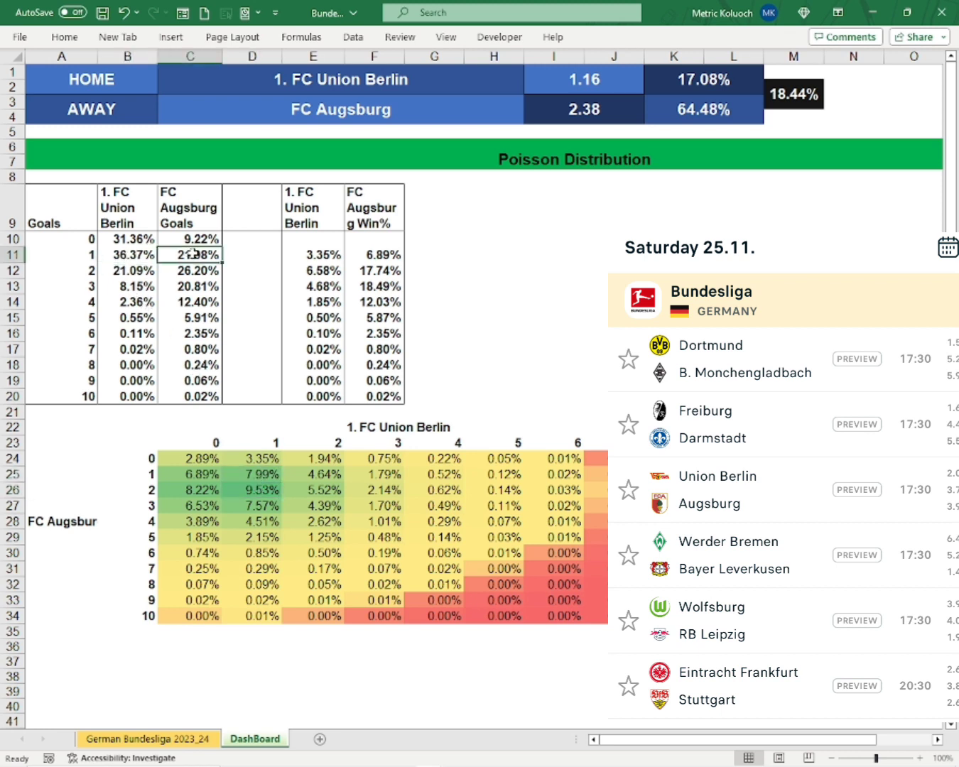
{"action": "left_click", "coordinate": [153, 271]}
{"action": "left_click", "coordinate": [200, 277]}
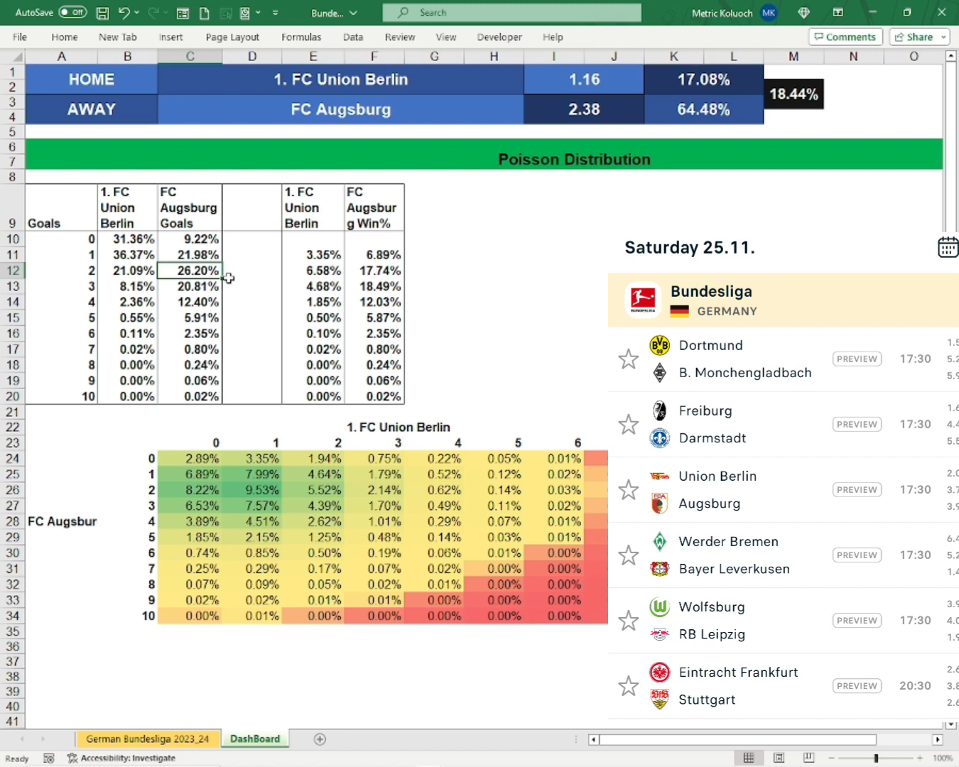
Step: Change the fixture to Werder Bremen at home against Bayer Leverkusen away and check the away team's expected goals and win probability
{"action": "left_click", "coordinate": [382, 81]}
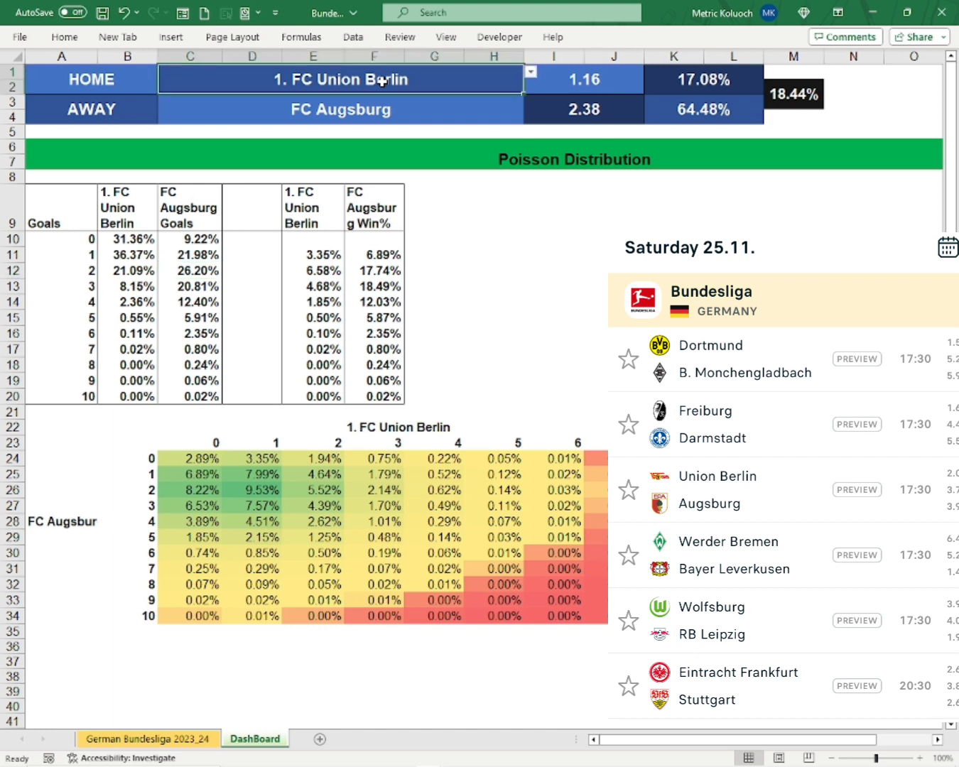
{"action": "left_click", "coordinate": [531, 72]}
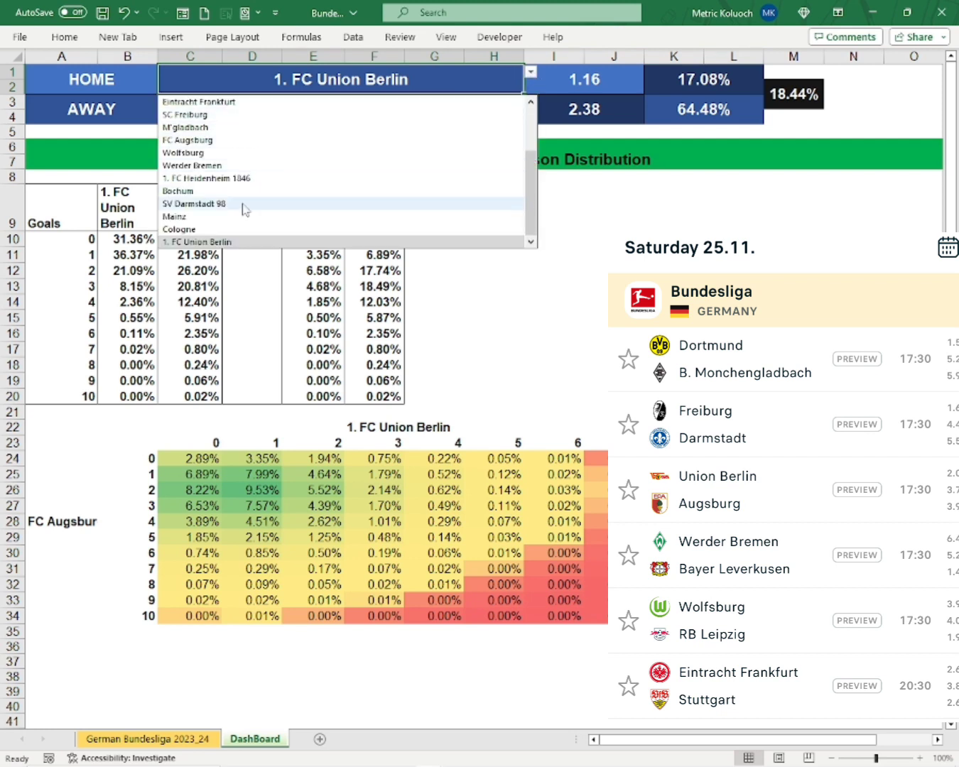
{"action": "left_click", "coordinate": [207, 166]}
{"action": "left_click", "coordinate": [303, 111]}
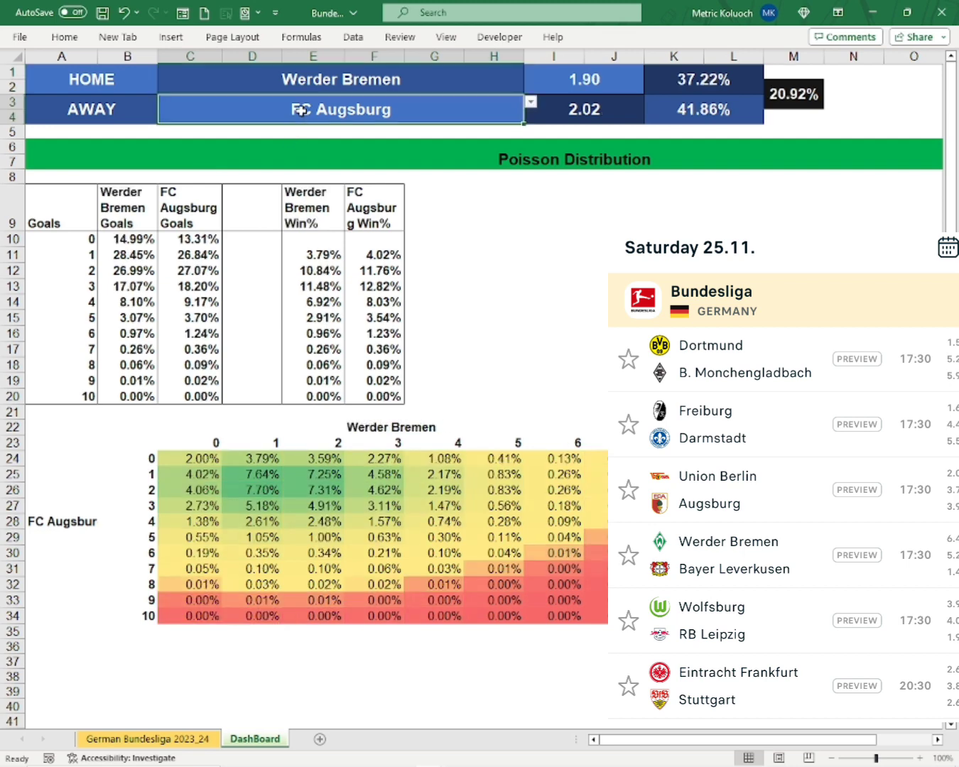
{"action": "left_click", "coordinate": [528, 103]}
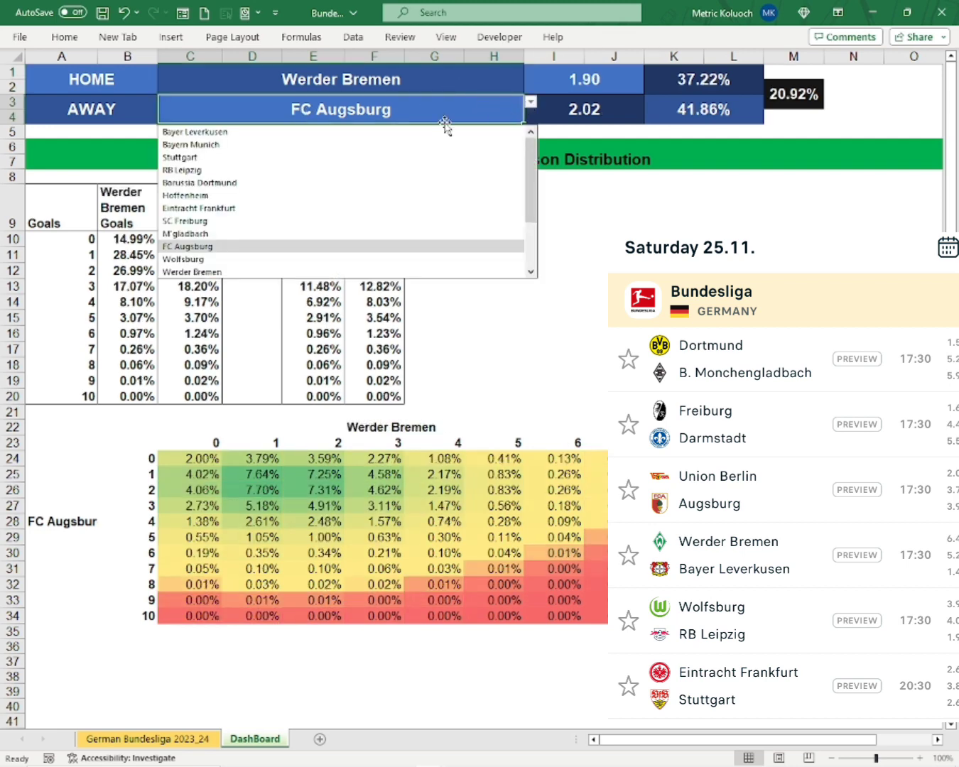
{"action": "left_click", "coordinate": [201, 130]}
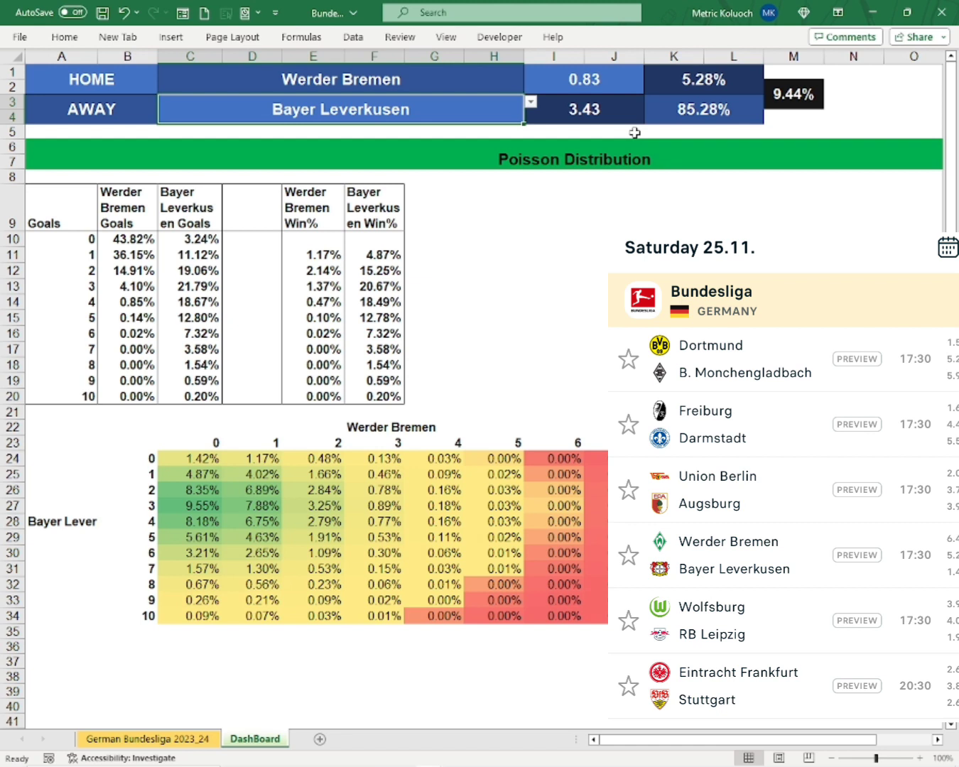
{"action": "left_click", "coordinate": [580, 105]}
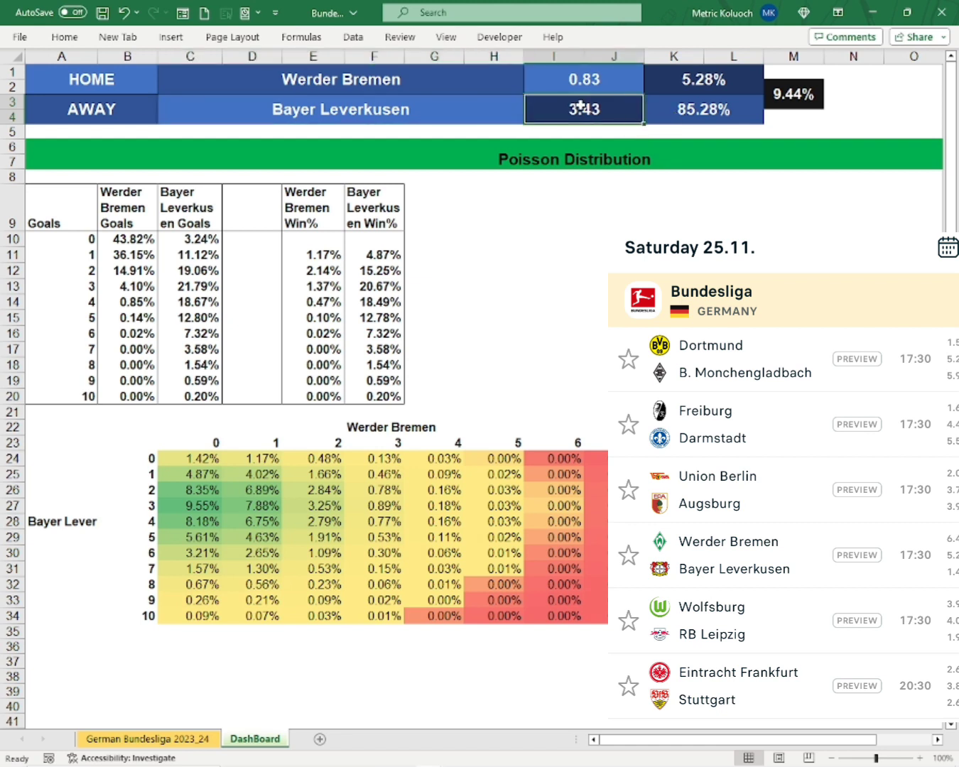
{"action": "left_click", "coordinate": [692, 111]}
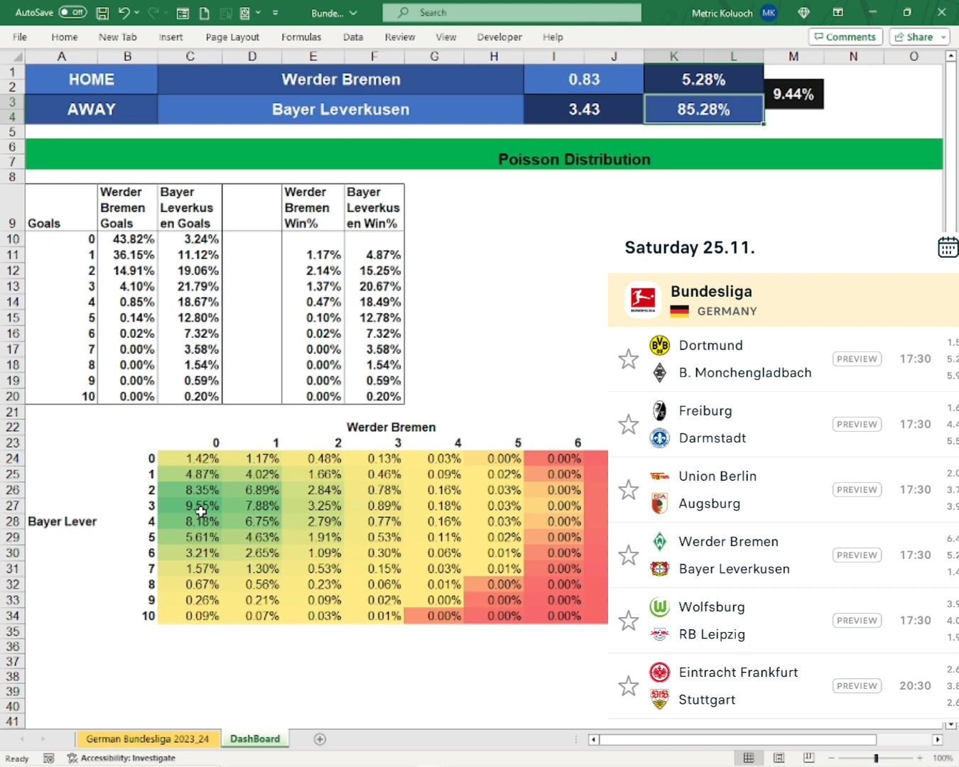
Step: Set the dashboard's home team to Wolfsburg and the away team to RB Leipzig
{"action": "left_click", "coordinate": [415, 75]}
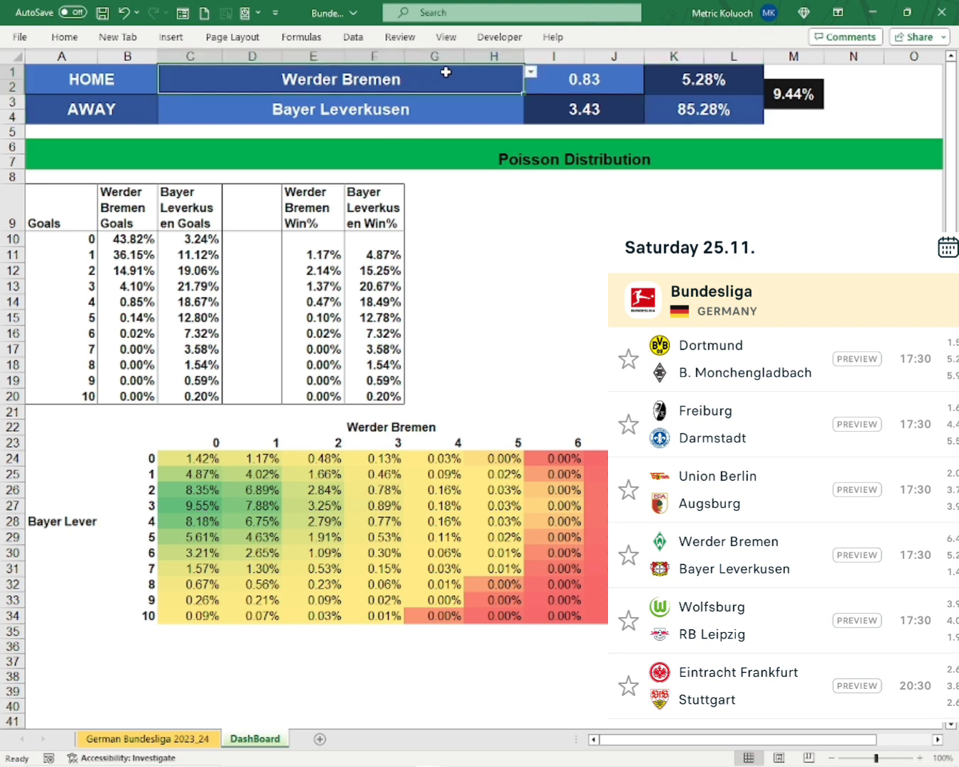
{"action": "left_click", "coordinate": [531, 72]}
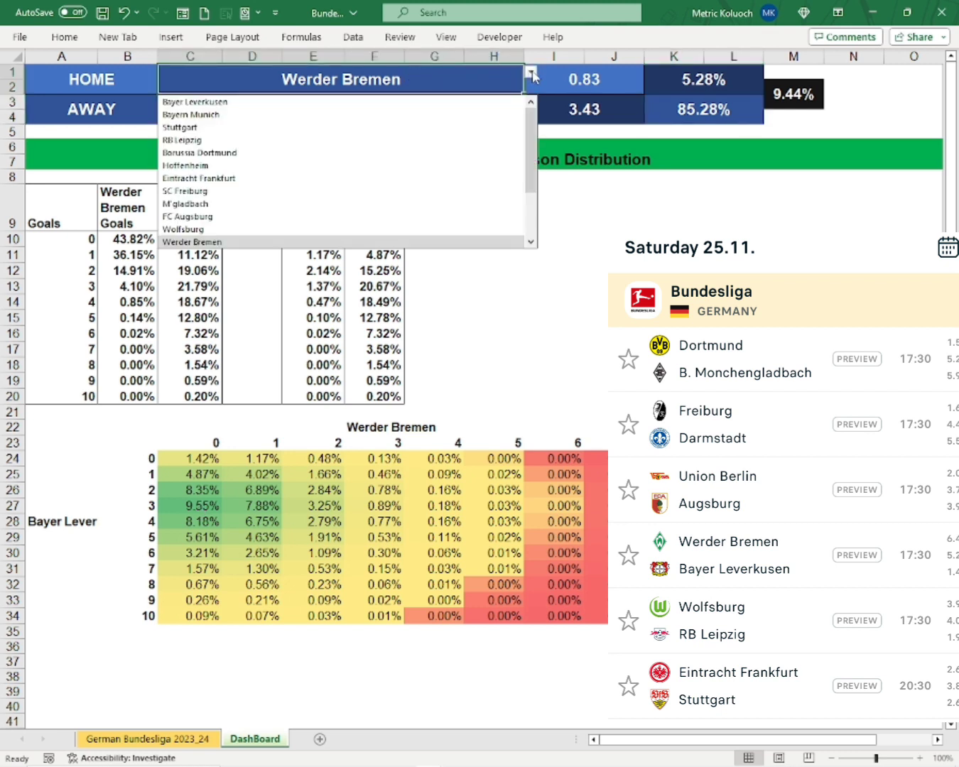
{"action": "left_click", "coordinate": [187, 232]}
{"action": "left_click", "coordinate": [310, 112]}
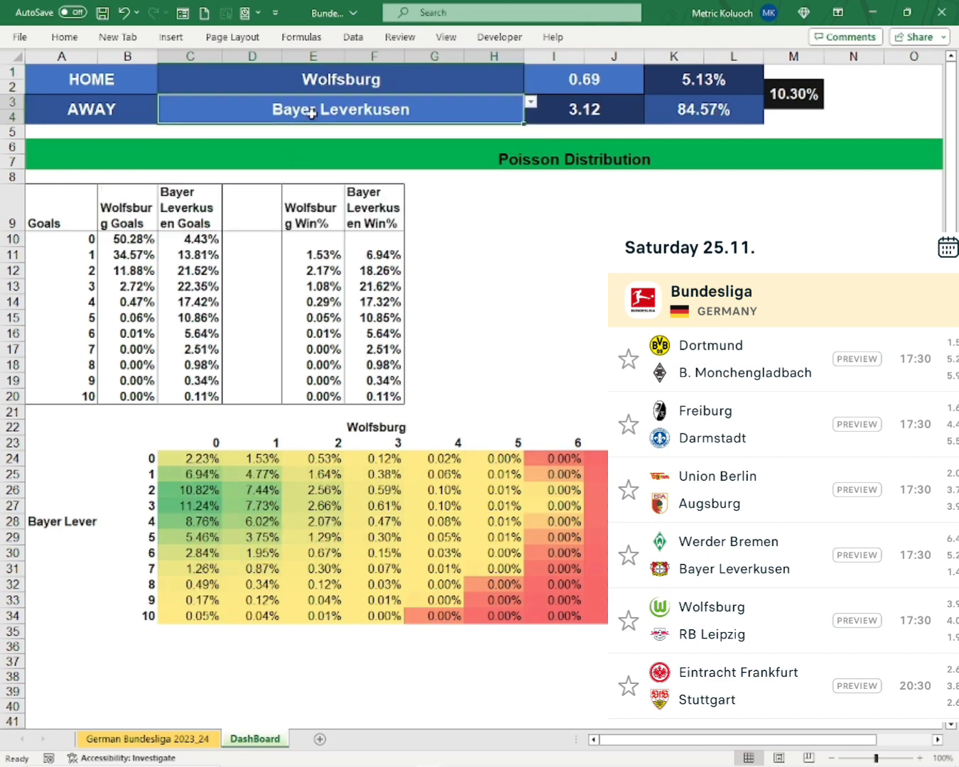
{"action": "left_click", "coordinate": [531, 102]}
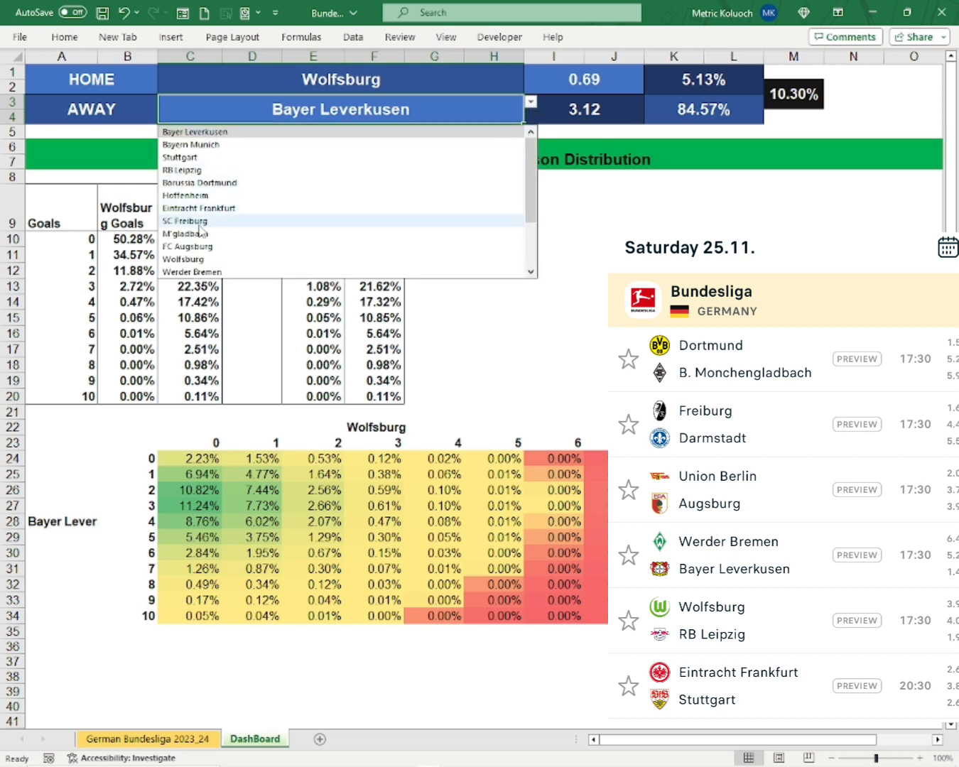
{"action": "left_click", "coordinate": [205, 171]}
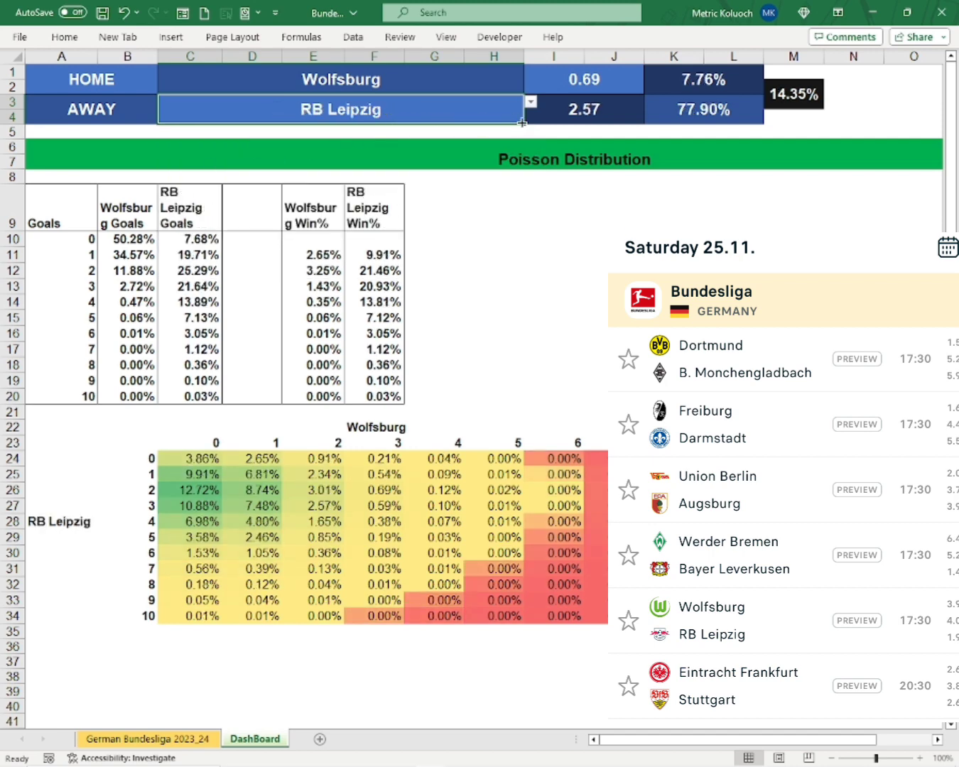
Step: Examine RB Leipzig's win probability and expected goals, and the likeliest scorelines for the match at Wolfsburg
{"action": "left_click", "coordinate": [711, 108]}
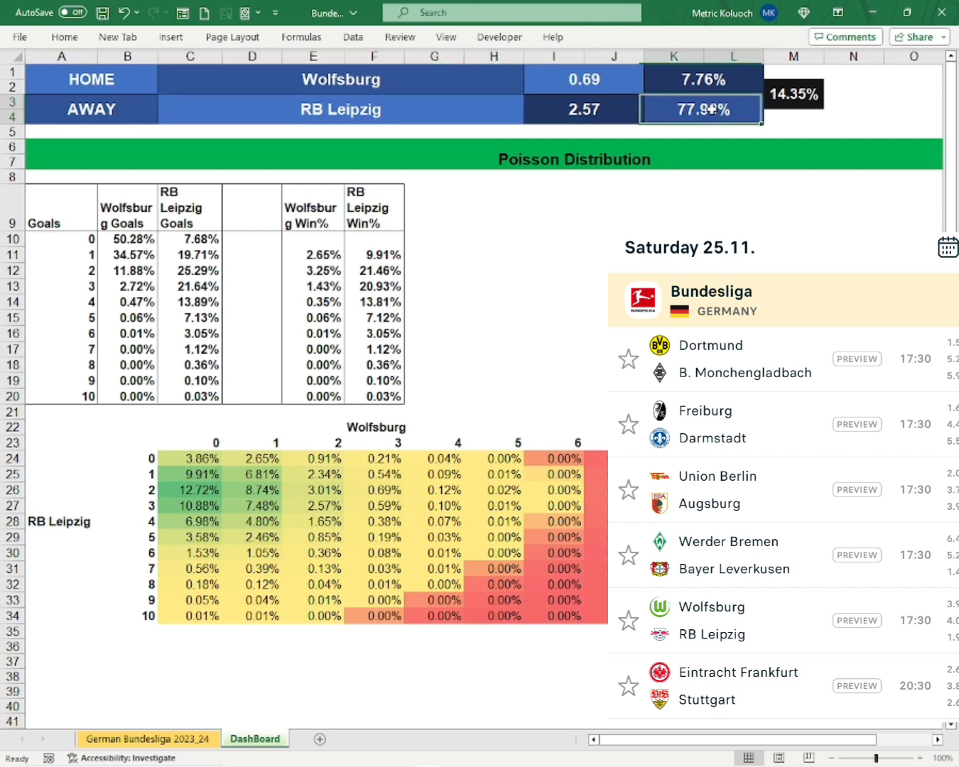
{"action": "left_click", "coordinate": [589, 108]}
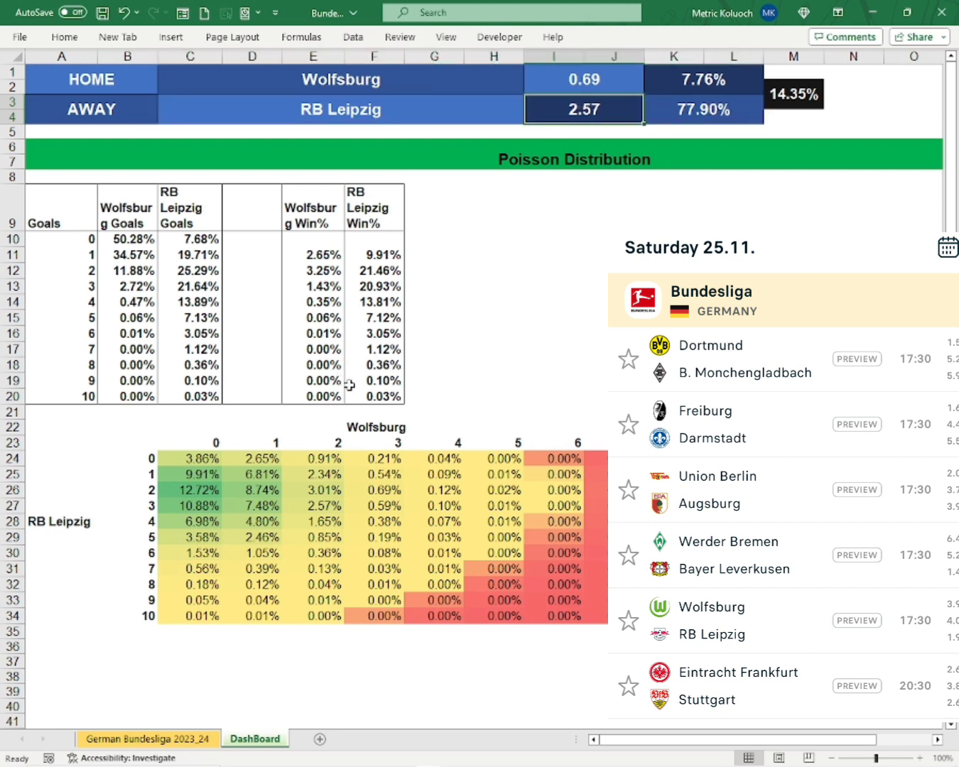
{"action": "left_click", "coordinate": [201, 491]}
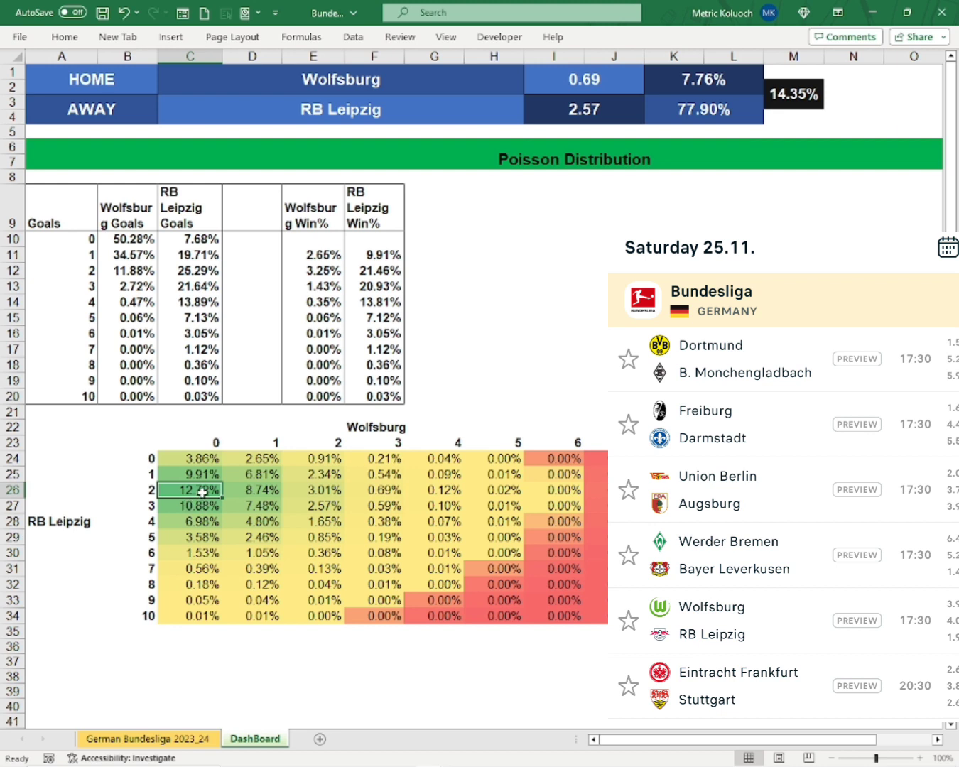
{"action": "left_click", "coordinate": [211, 510]}
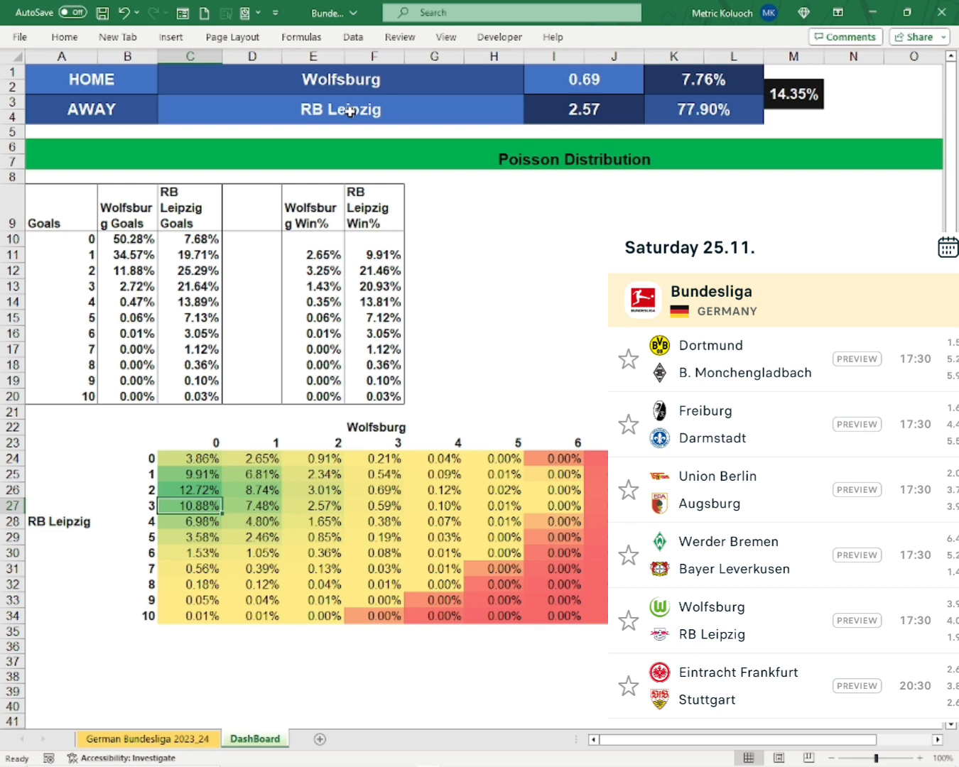
Step: Change the fixture on the dashboard to Eintracht Frankfurt at home against Stuttgart away
{"action": "left_click", "coordinate": [356, 82]}
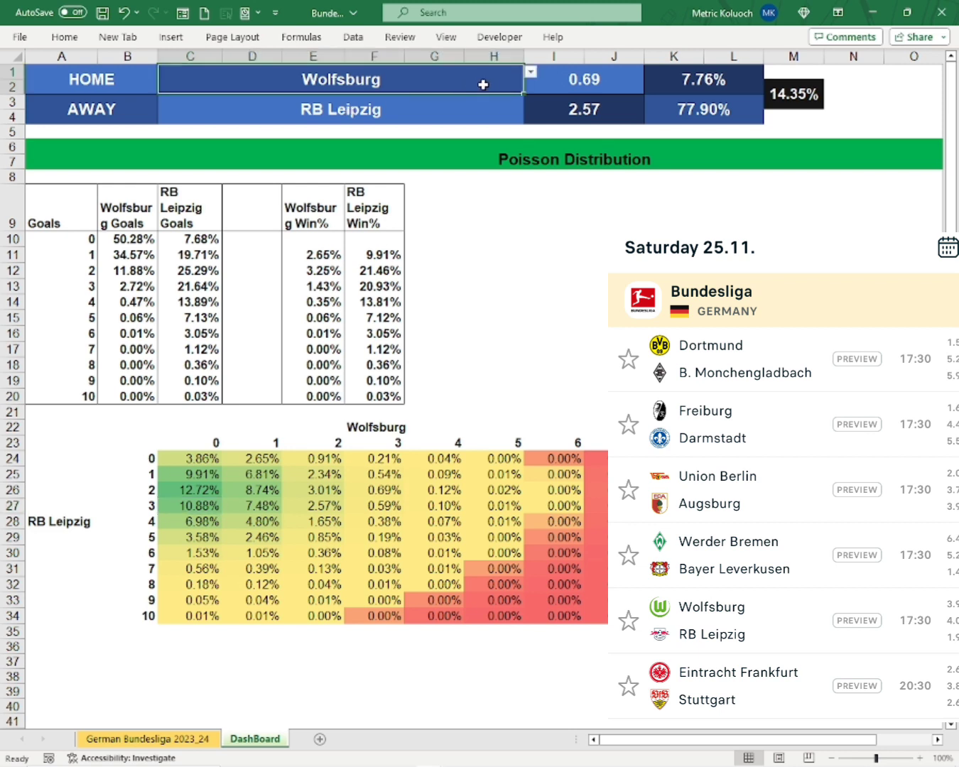
{"action": "left_click", "coordinate": [531, 72]}
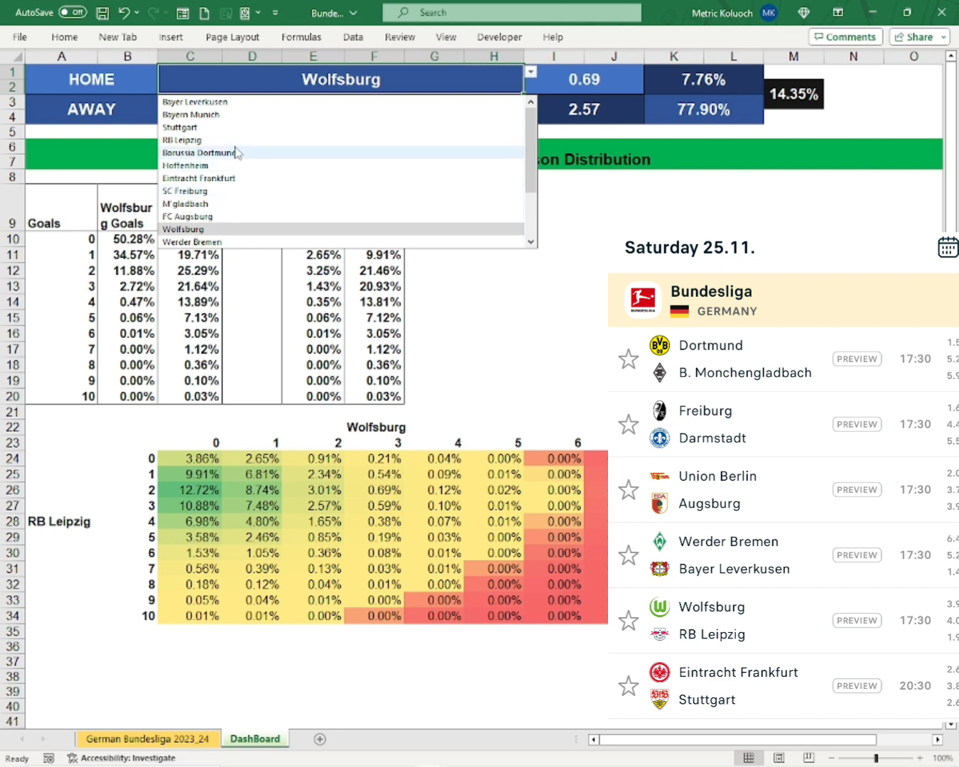
{"action": "left_click", "coordinate": [203, 179]}
{"action": "left_click", "coordinate": [323, 111]}
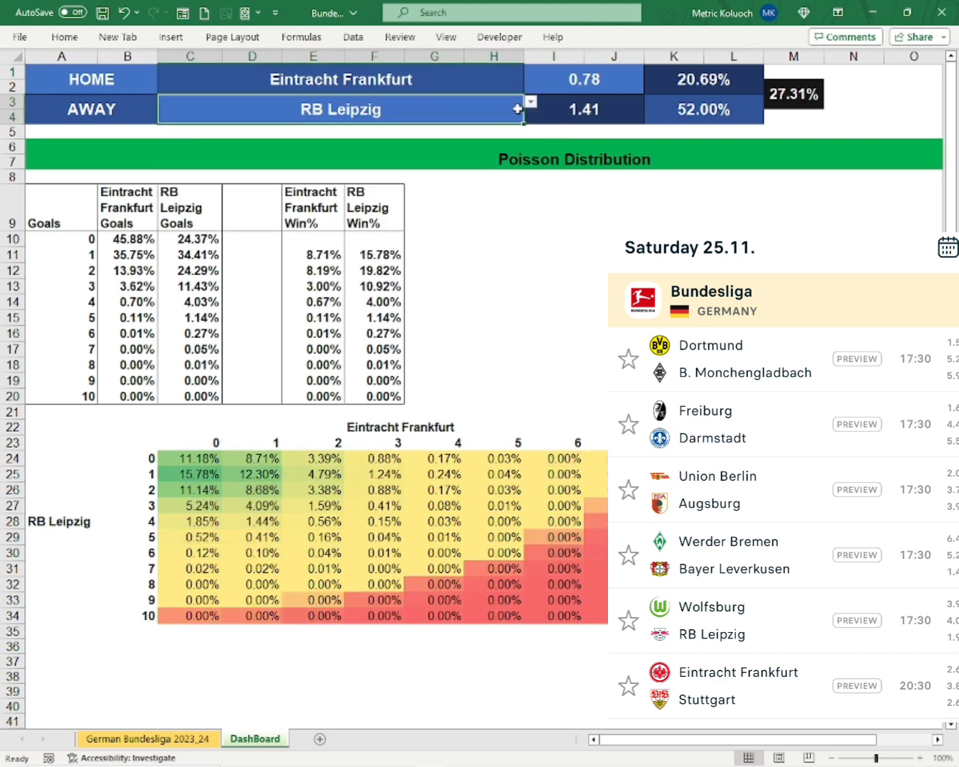
{"action": "left_click", "coordinate": [531, 102]}
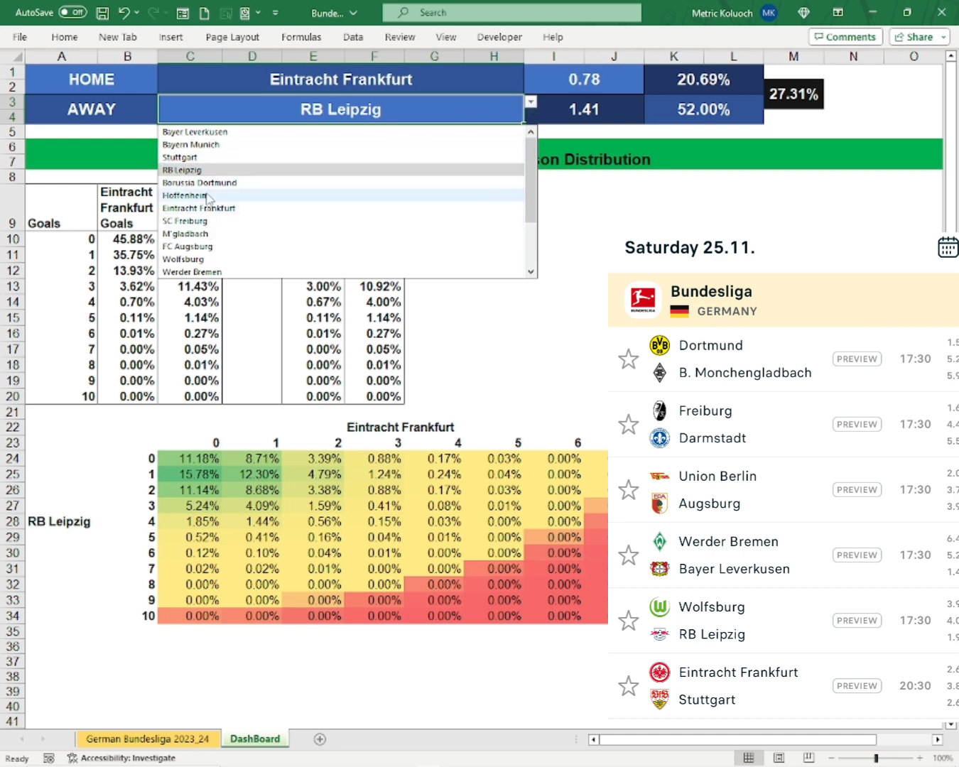
{"action": "left_click", "coordinate": [213, 157]}
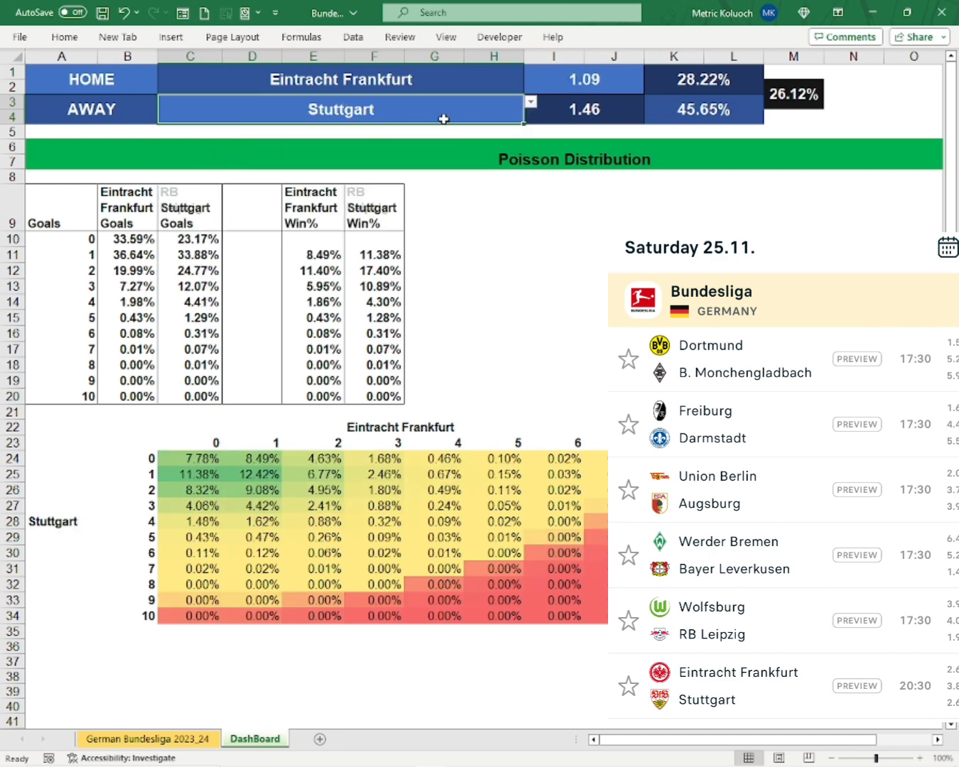
Step: Examine the expected goals, win probabilities, one-goal chances and likeliest scorelines for Eintracht Frankfurt against Stuttgart
{"action": "mouse_move", "coordinate": [622, 84]}
{"action": "left_mouse_down"}
{"action": "mouse_move", "coordinate": [618, 103]}
{"action": "mouse_move", "coordinate": [614, 86]}
{"action": "left_mouse_up"}
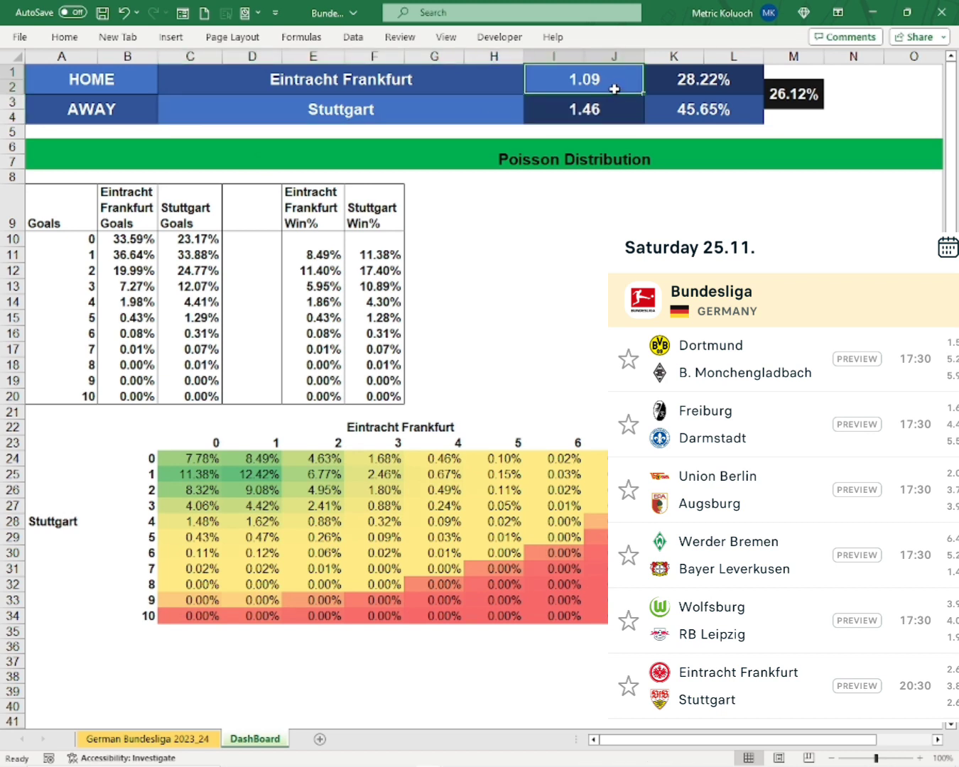
{"action": "left_click", "coordinate": [696, 109]}
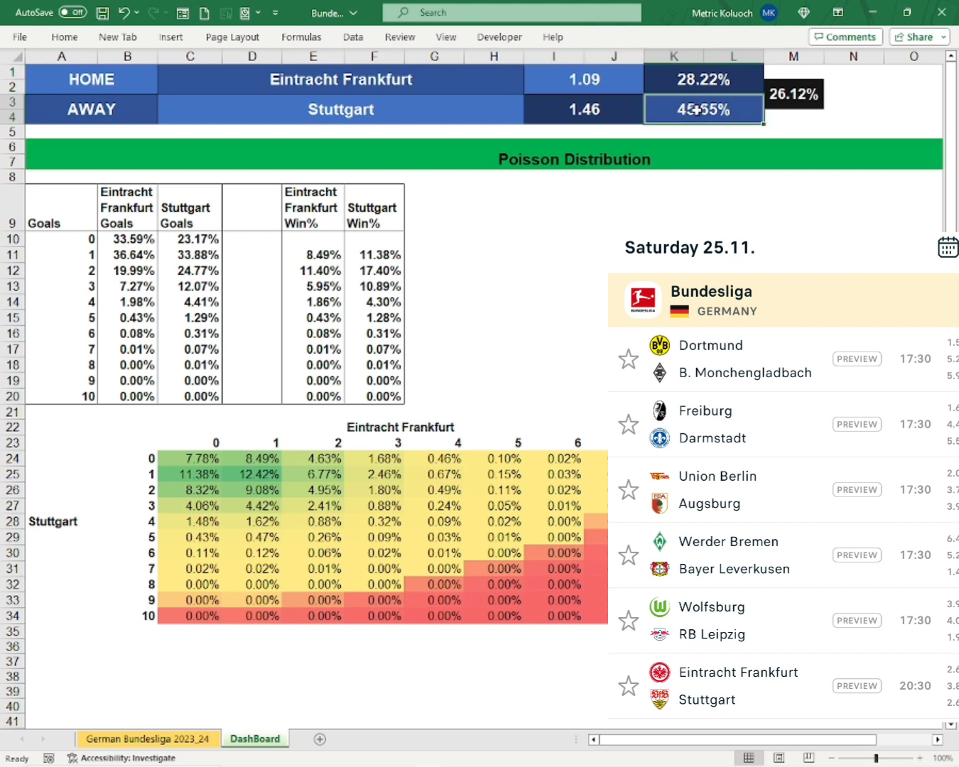
{"action": "left_click", "coordinate": [709, 76]}
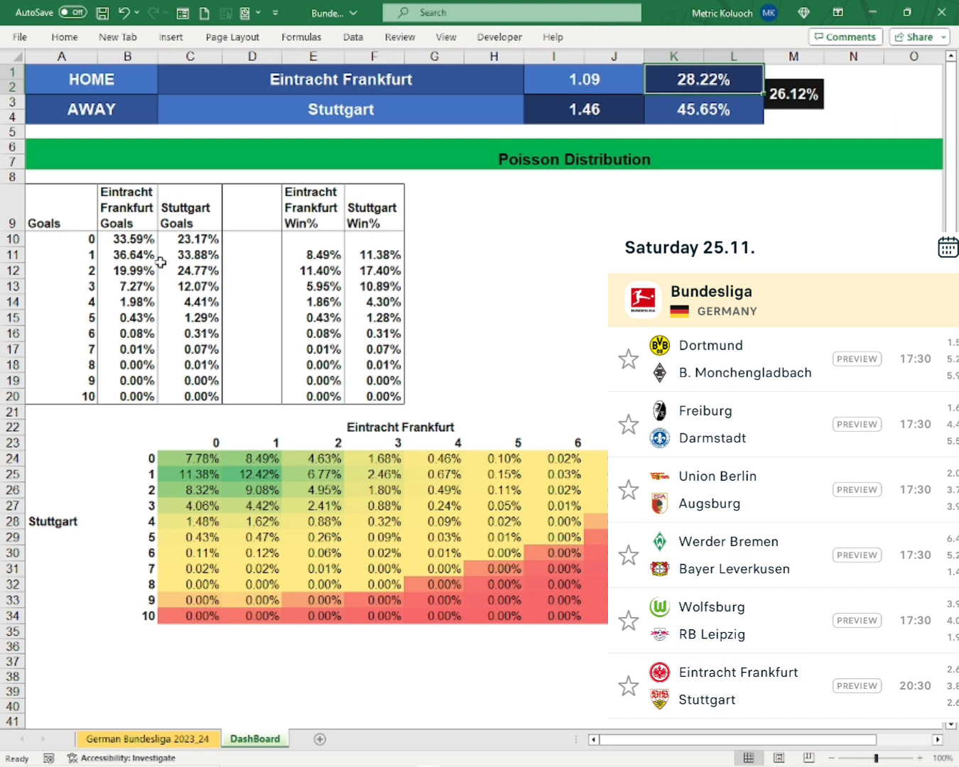
{"action": "left_click", "coordinate": [113, 256]}
{"action": "left_click", "coordinate": [188, 250]}
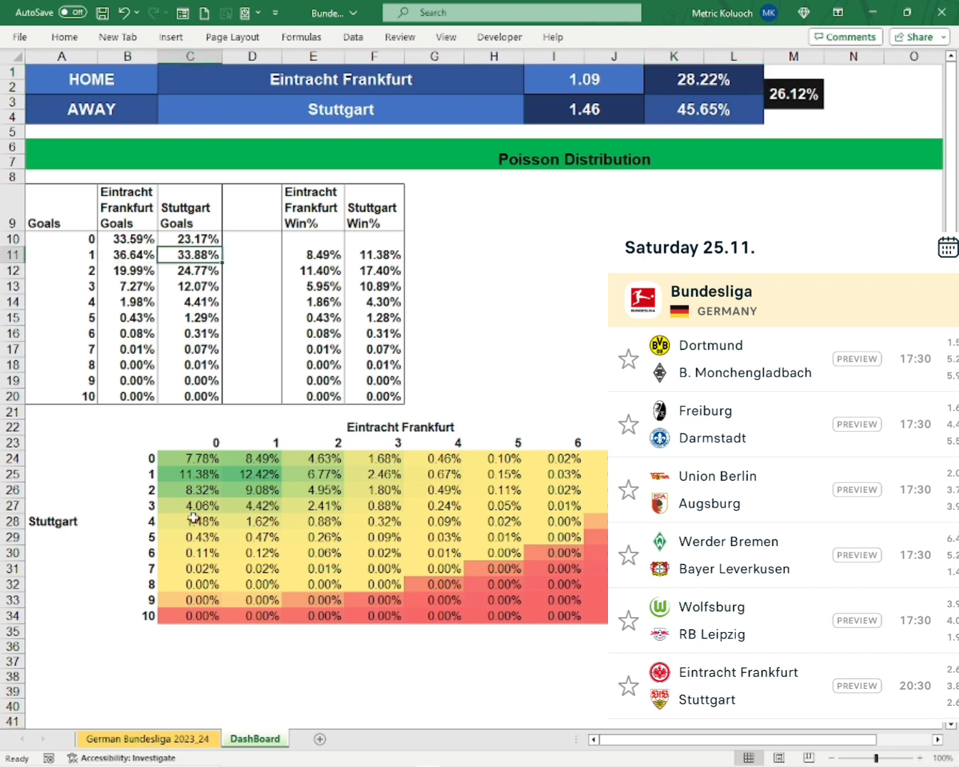
{"action": "left_click", "coordinate": [198, 475]}
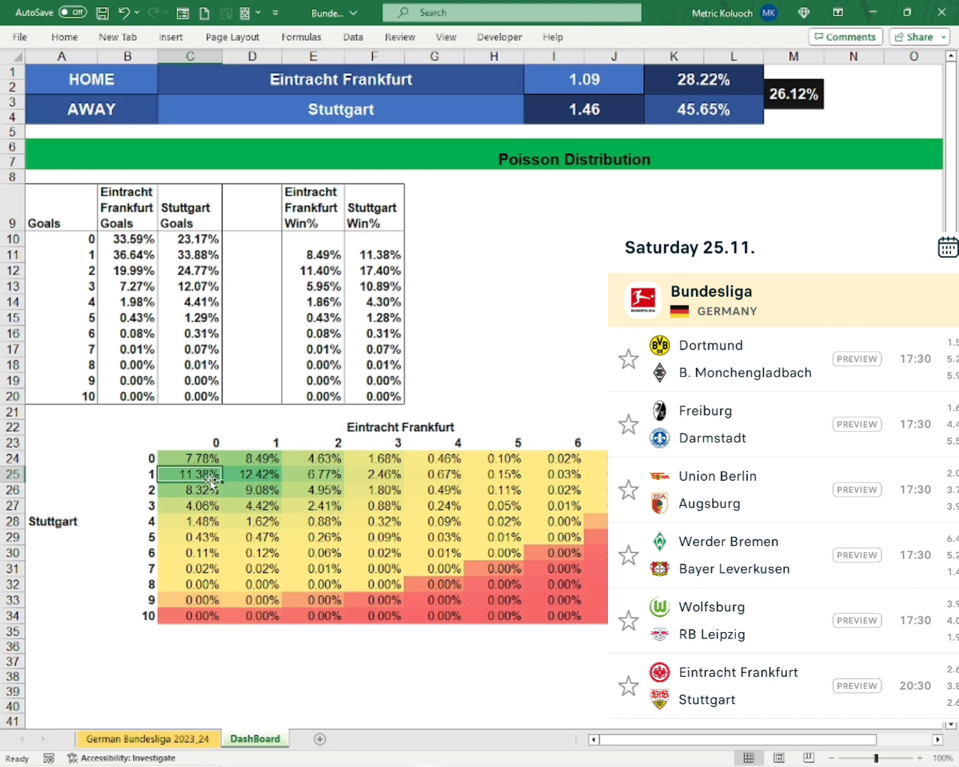
{"action": "left_click", "coordinate": [253, 484]}
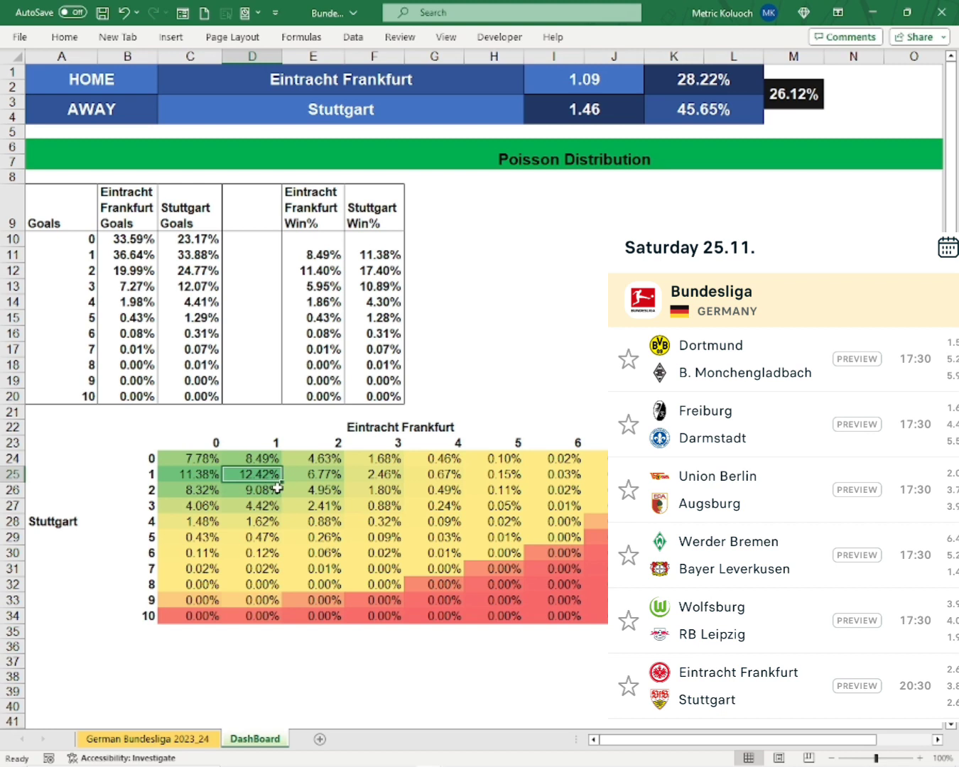